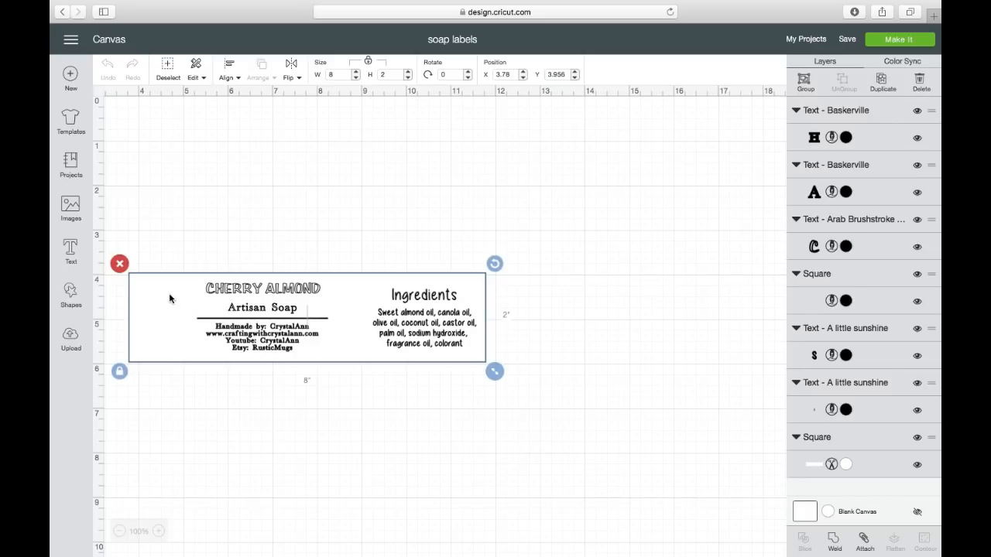
Add a square shape, place it above the finished soap label and colour it white.
left_click(289, 489)
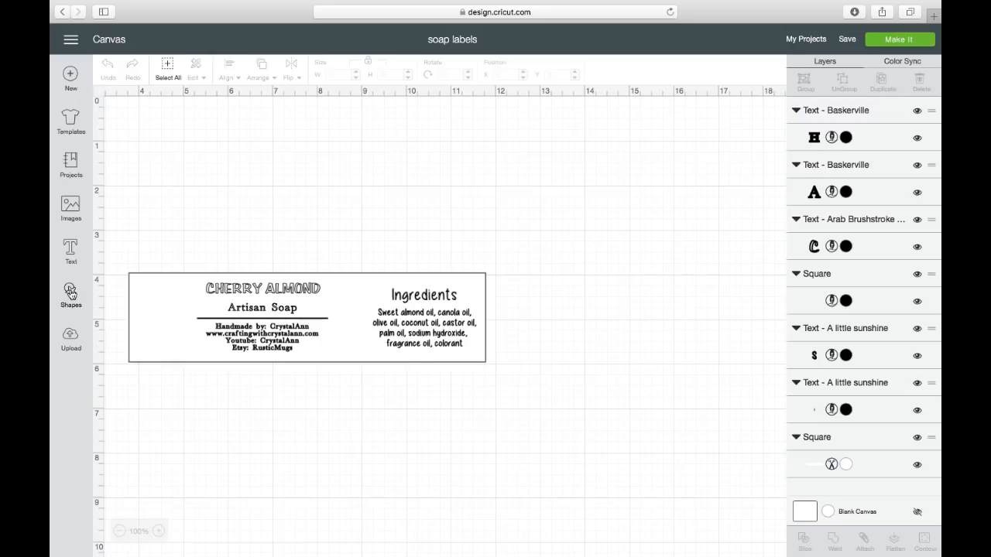
left_click(70, 292)
left_click(120, 207)
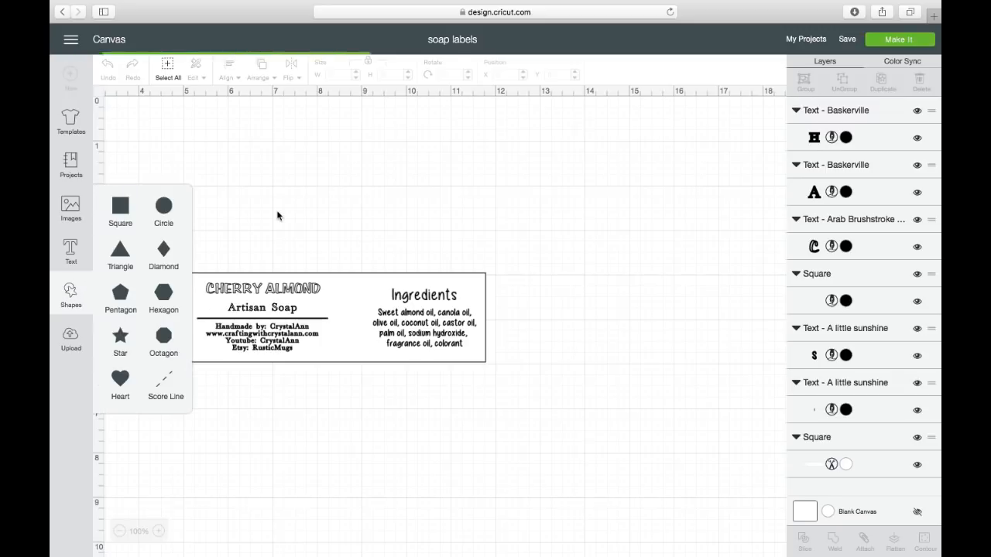
left_click_drag(140, 173, 397, 113)
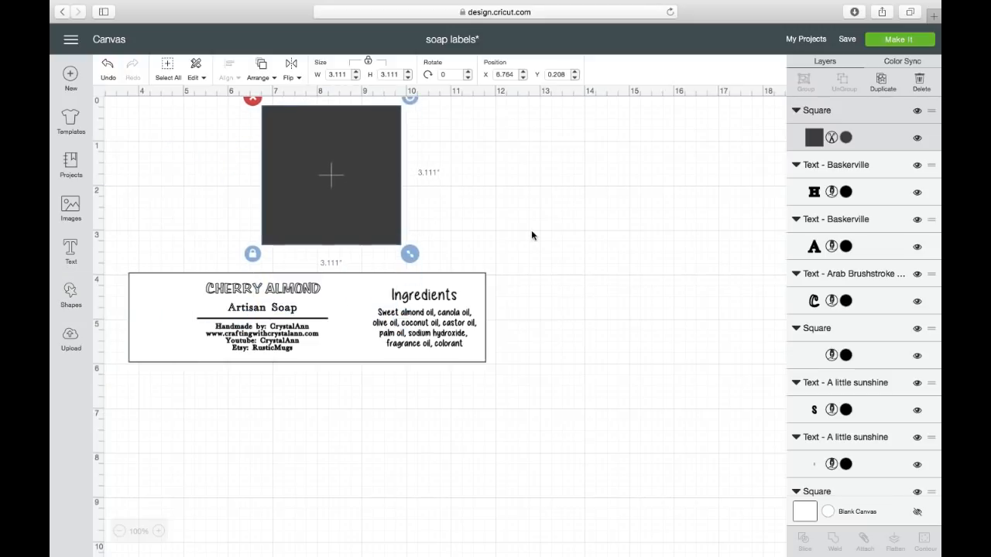
left_click(845, 138)
left_click(660, 157)
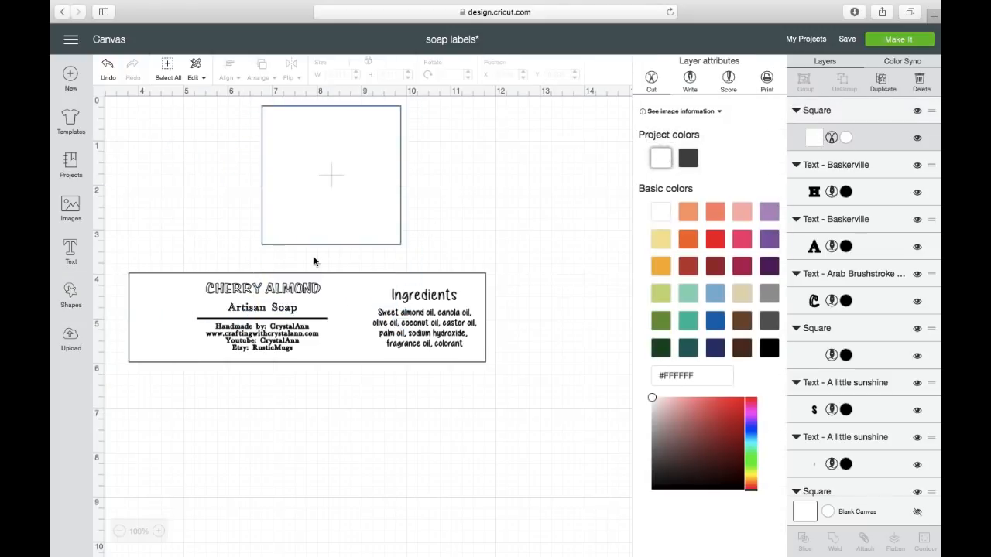
Unlock the white square's proportions, size it to 8 by 2 inches and align it directly above the finished label.
left_click(315, 233)
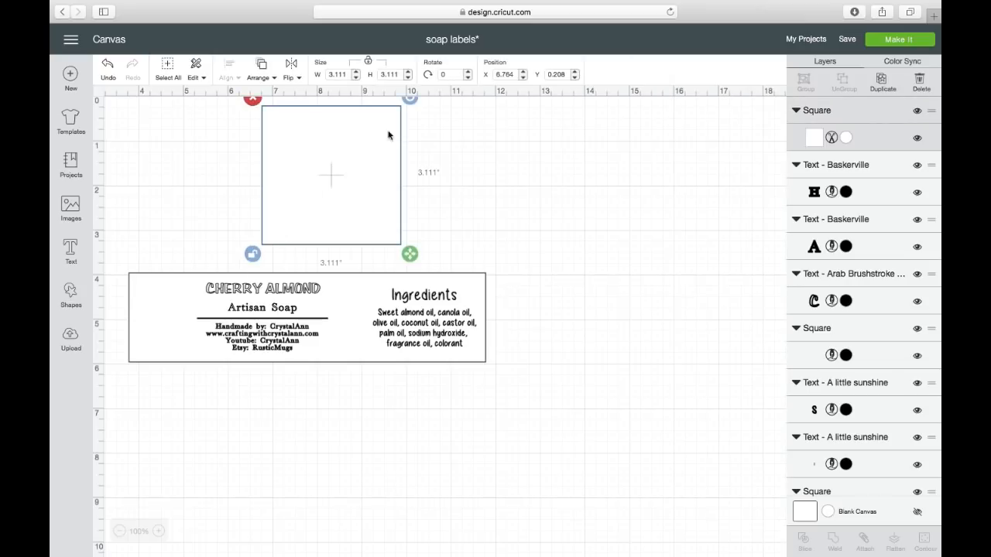
left_click_drag(342, 74, 311, 74)
type("8")
left_click_drag(399, 75, 370, 74)
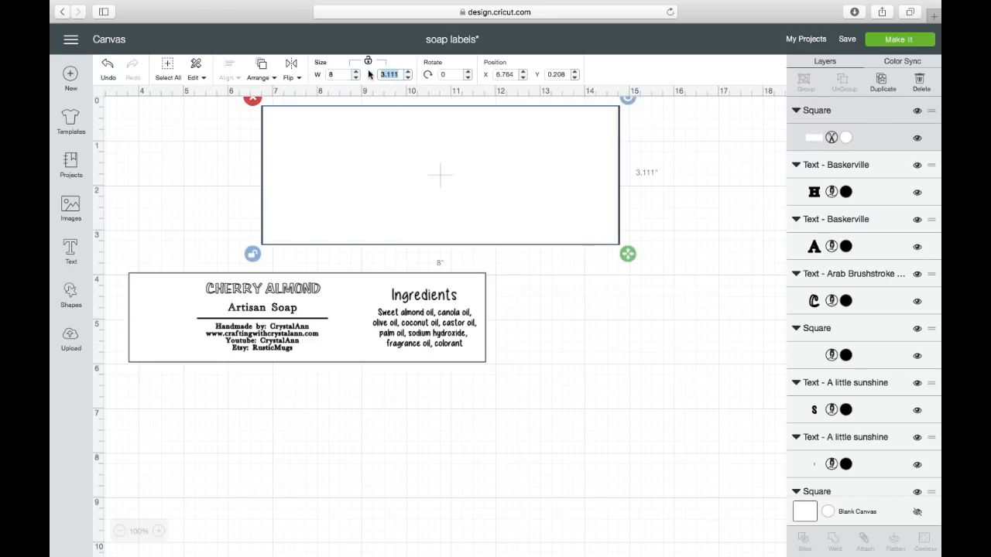
type("2")
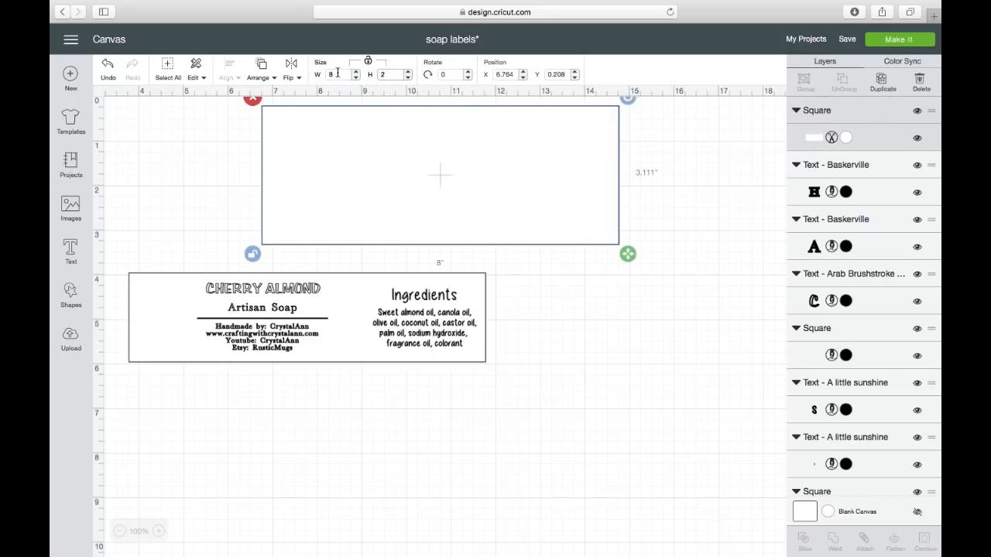
key("Return")
left_click_drag(493, 184, 362, 217)
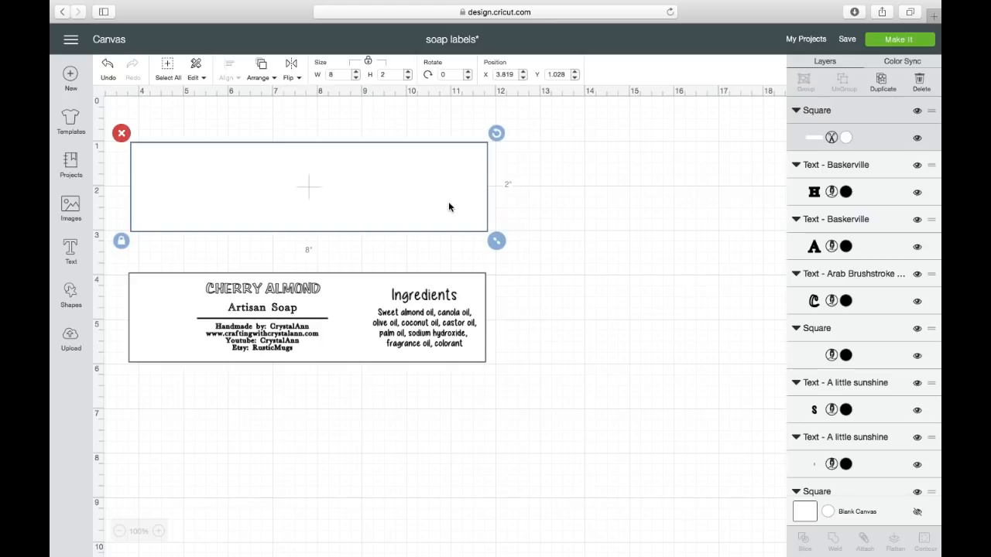
mouse_move(498, 240)
left_mouse_down()
mouse_move(517, 246)
mouse_move(508, 245)
left_mouse_up()
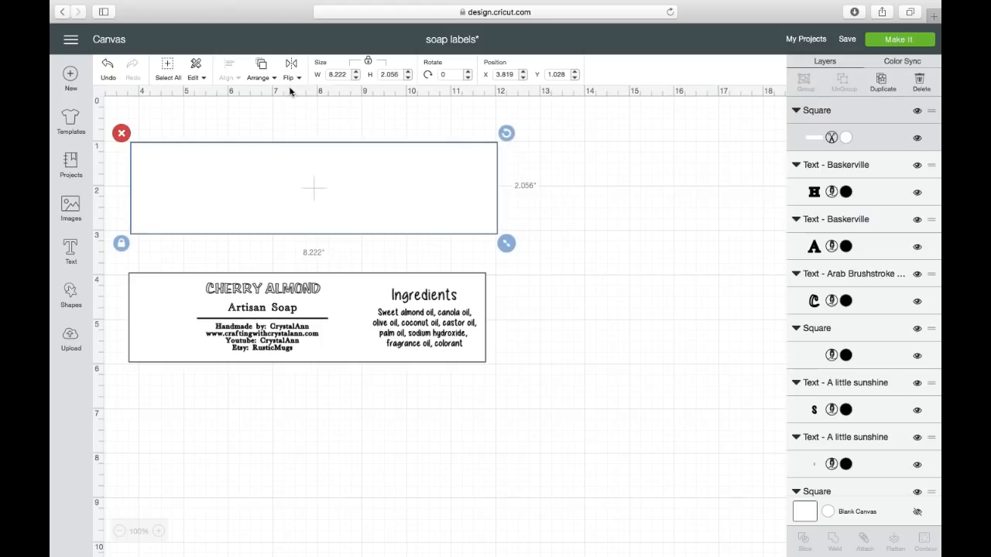
left_click(109, 68)
left_click(109, 69)
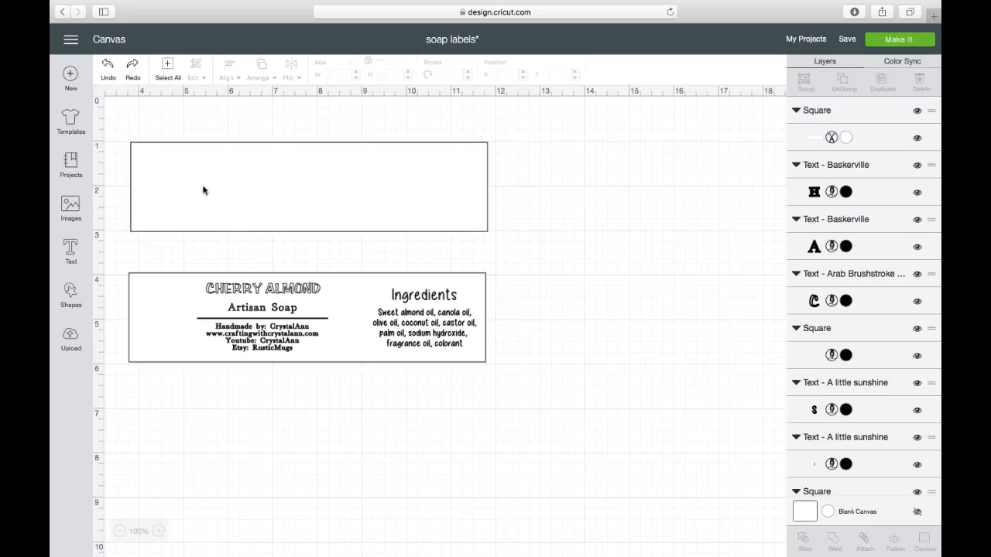
left_click(203, 190)
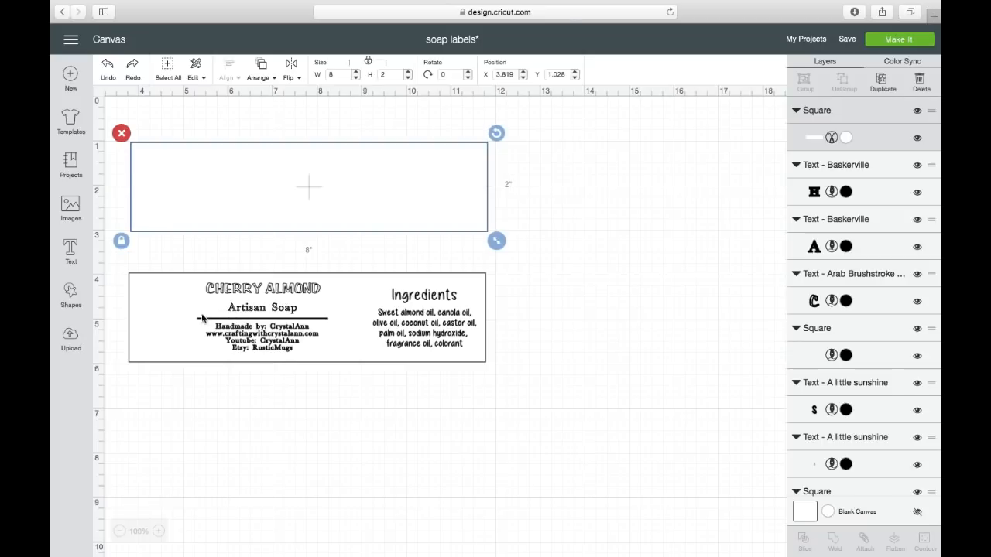
Add a second square and move it to the empty canvas area beside the finished label.
left_click(71, 295)
left_click(120, 209)
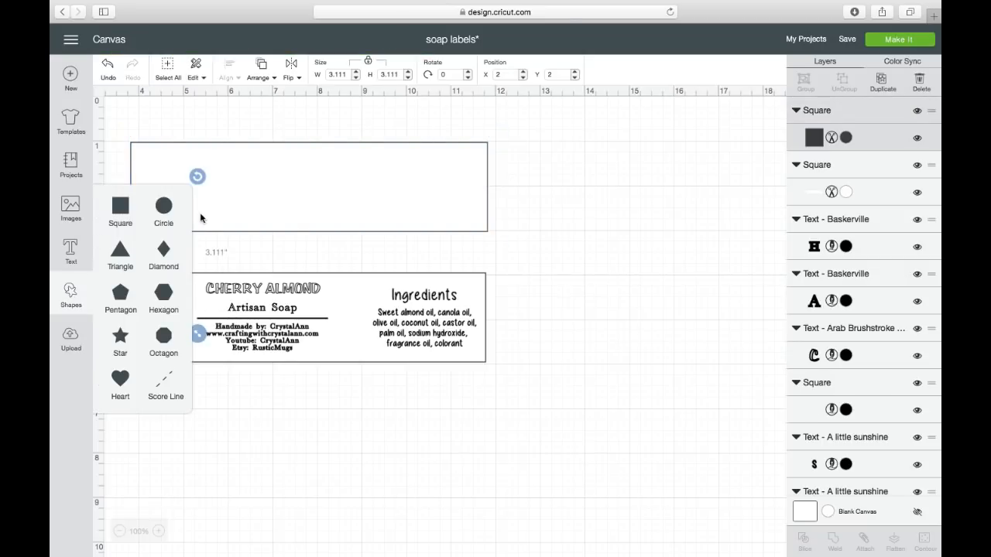
left_click(577, 266)
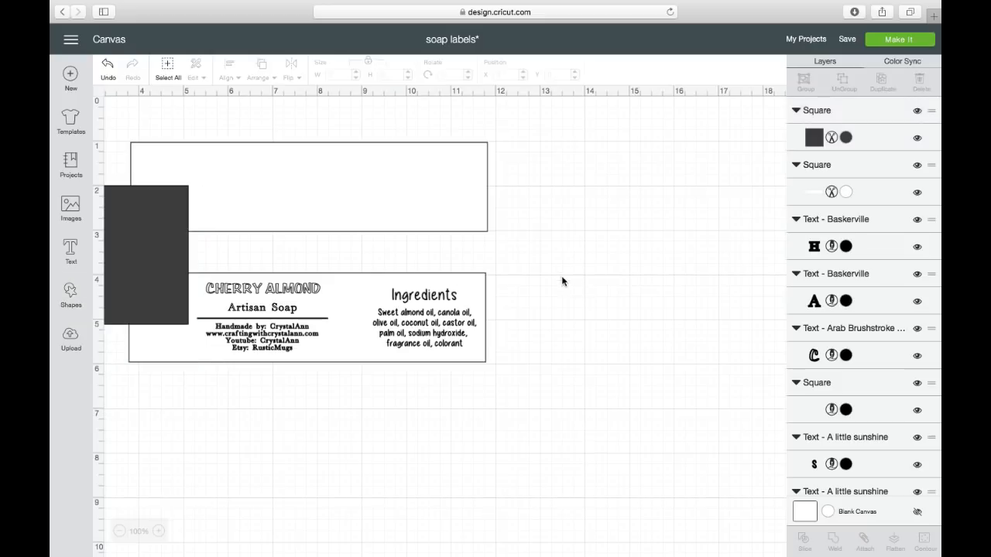
left_click_drag(171, 260, 641, 372)
Unlock the dark square's proportions and resize it into a thin line 2.6 inches wide and 0.01 inches high.
left_click(512, 449)
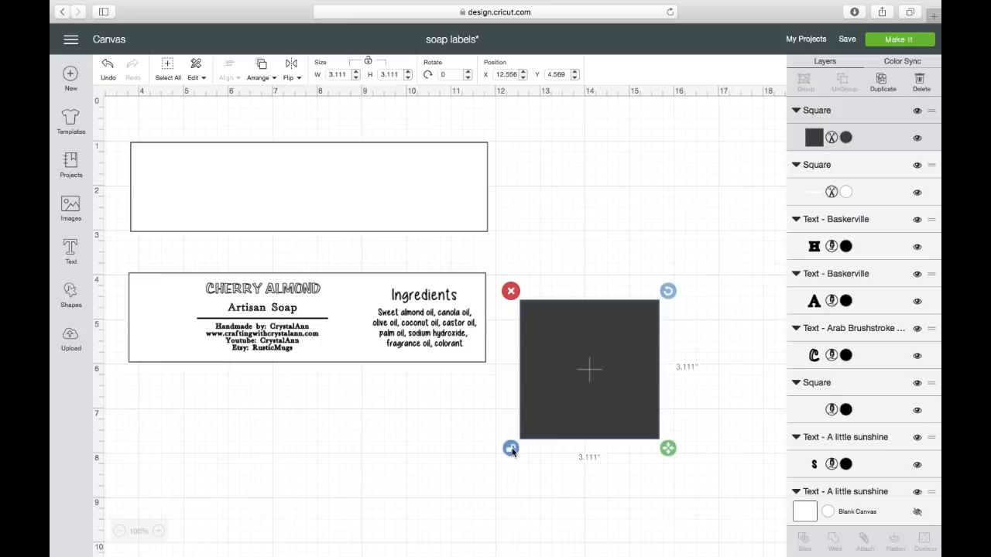
left_click(347, 72)
type("2.6")
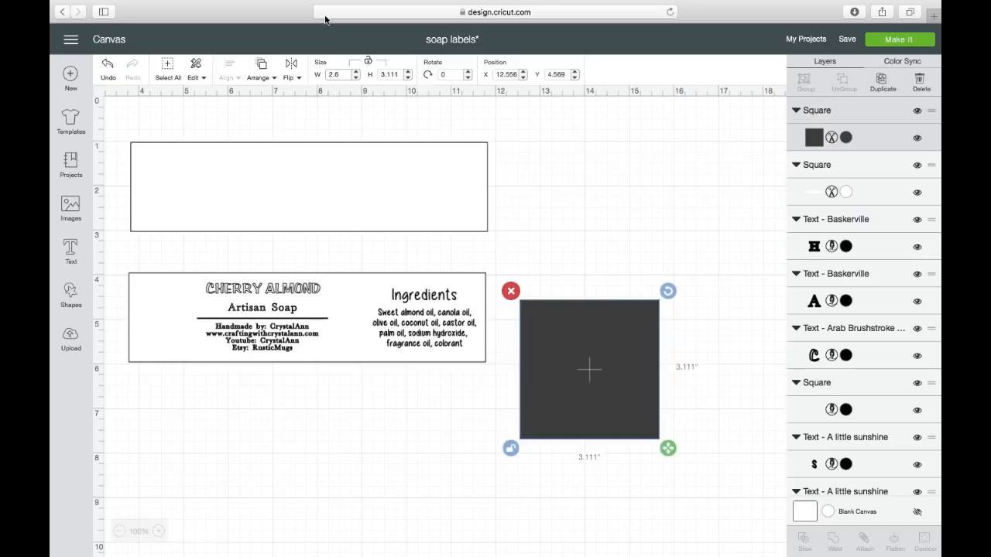
key("Tab")
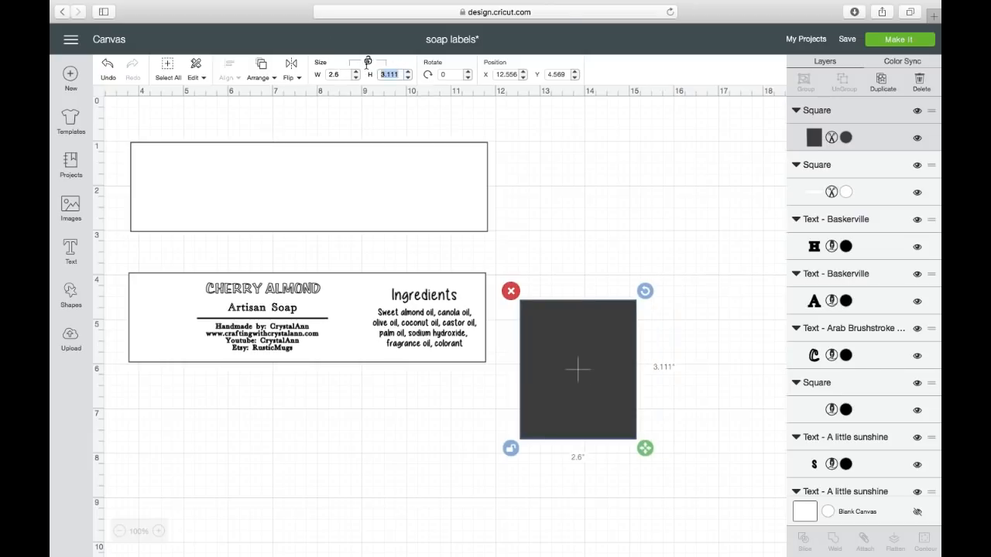
type("0.01")
left_click(346, 73)
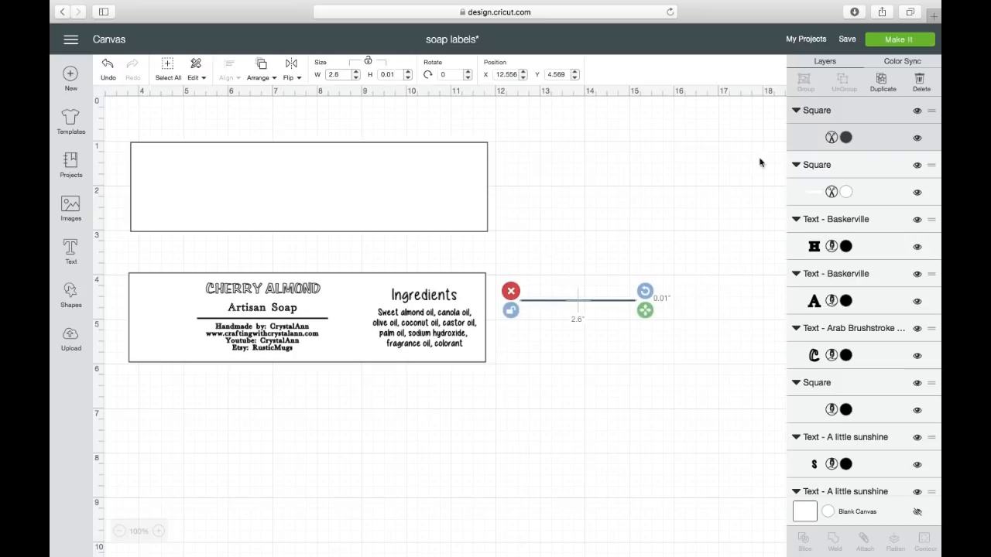
key("BackSpace")
type("8")
Change the thin line's linetype to Write and move it inside the blank 8 by 2 inch rectangle, left of centre.
left_click(831, 138)
left_click(688, 78)
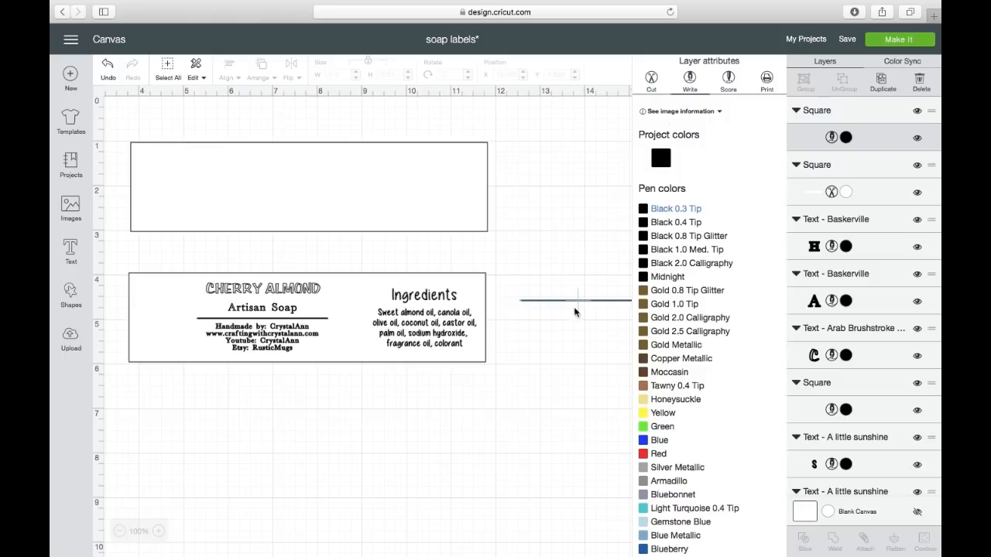
left_click_drag(551, 301, 490, 243)
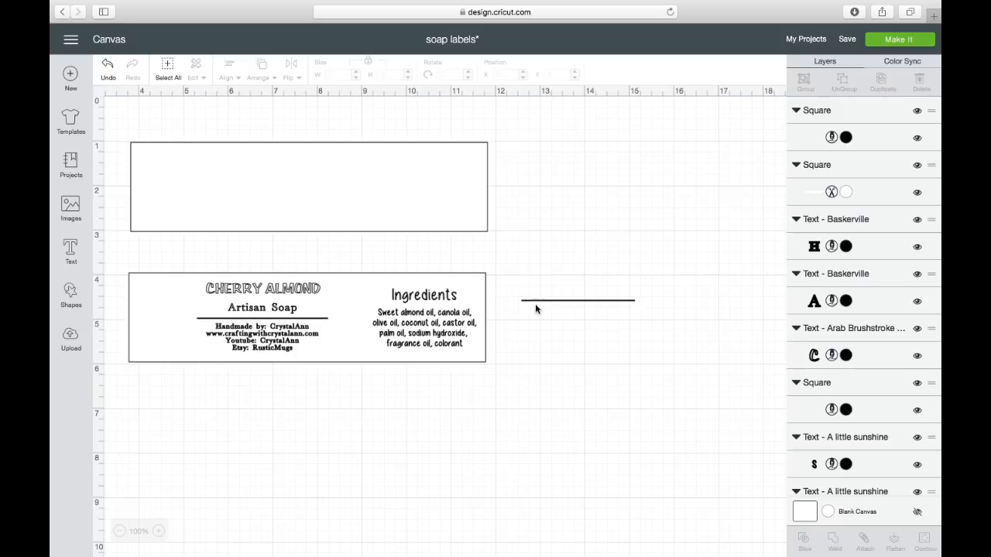
left_click_drag(518, 290, 672, 327)
left_click_drag(546, 302, 314, 184)
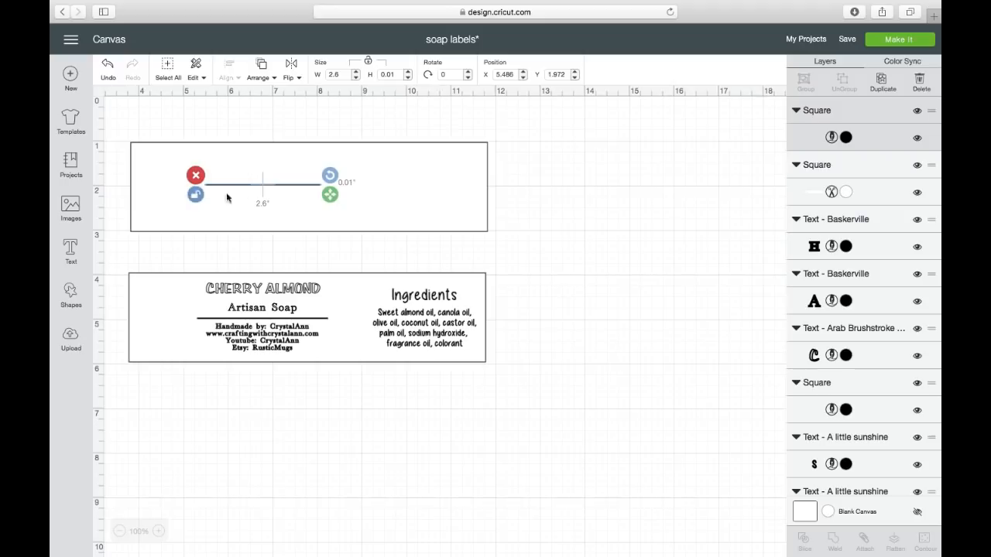
left_click(281, 212)
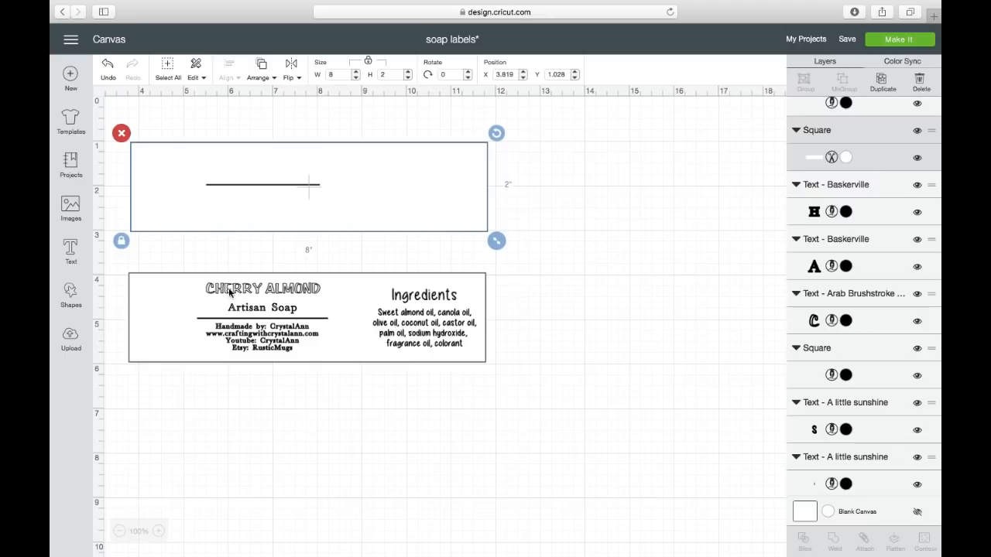
Examine the font settings of each text element on the finished Cherry Almond label.
left_click(288, 292)
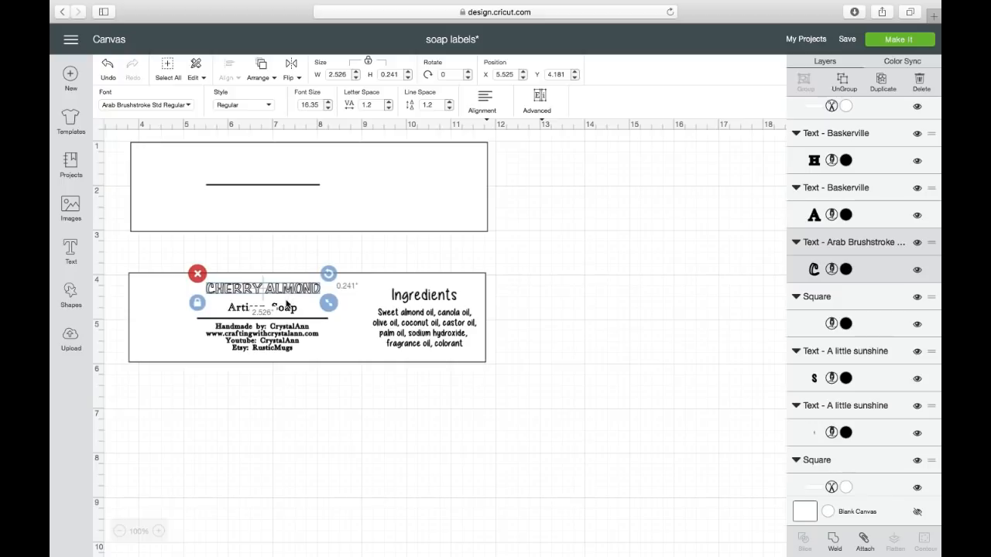
left_click(293, 312)
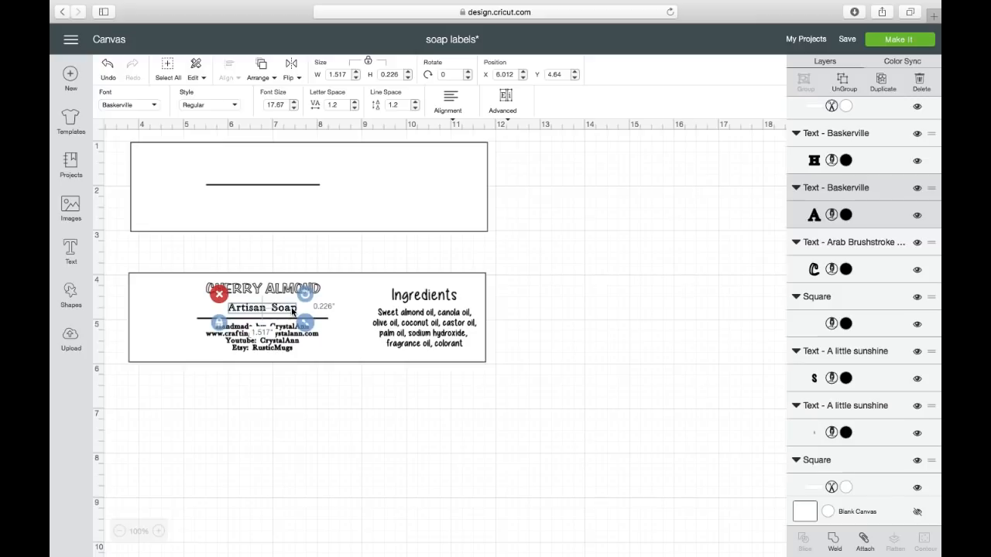
left_click(287, 339)
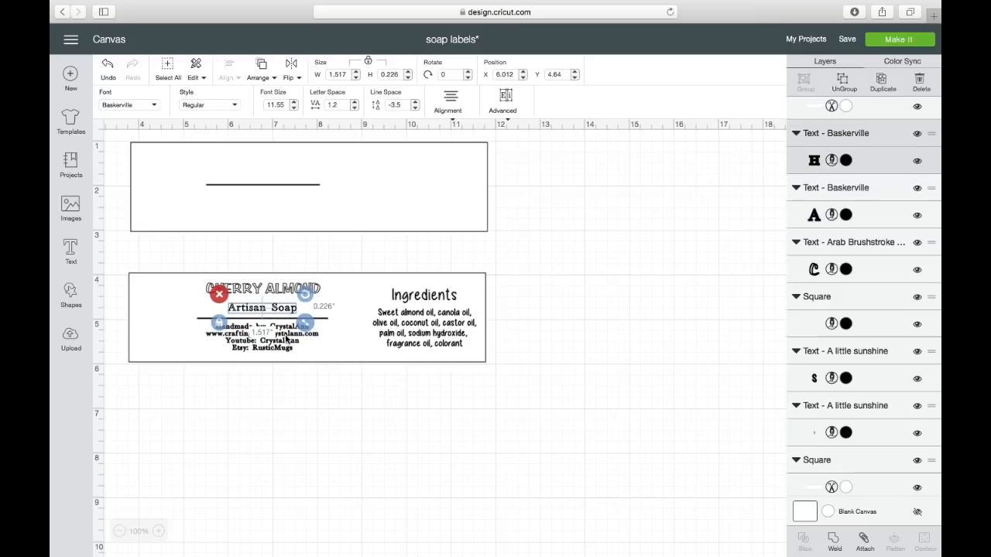
left_click(427, 296)
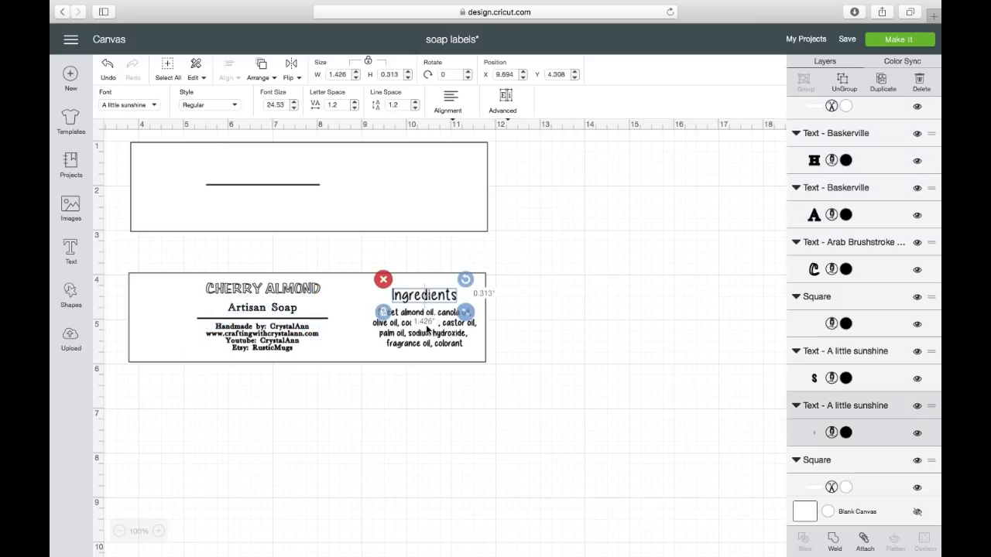
left_click(429, 330)
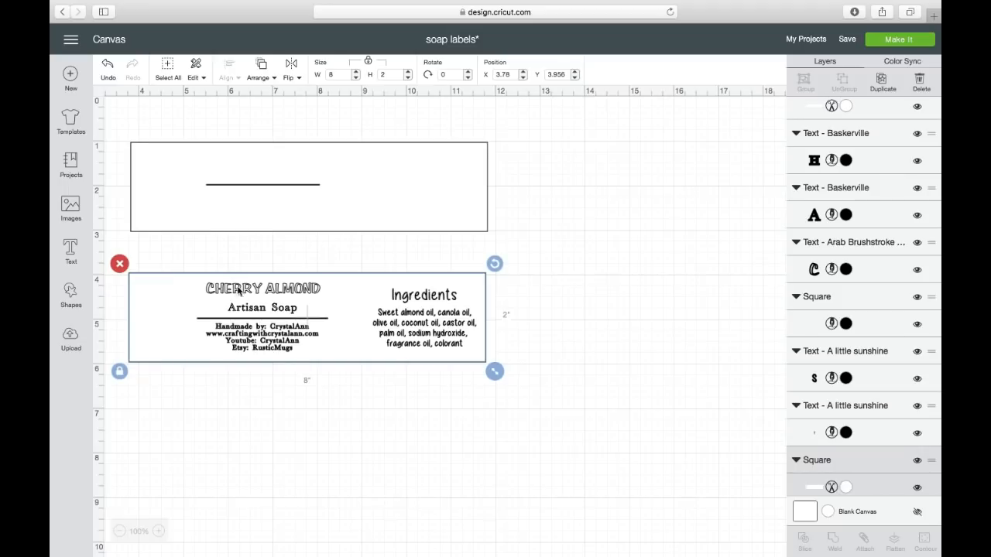
Add the text "Cherry Almond", scale it to about 2.5 inches wide and place it above the line in the blank label.
left_click(70, 252)
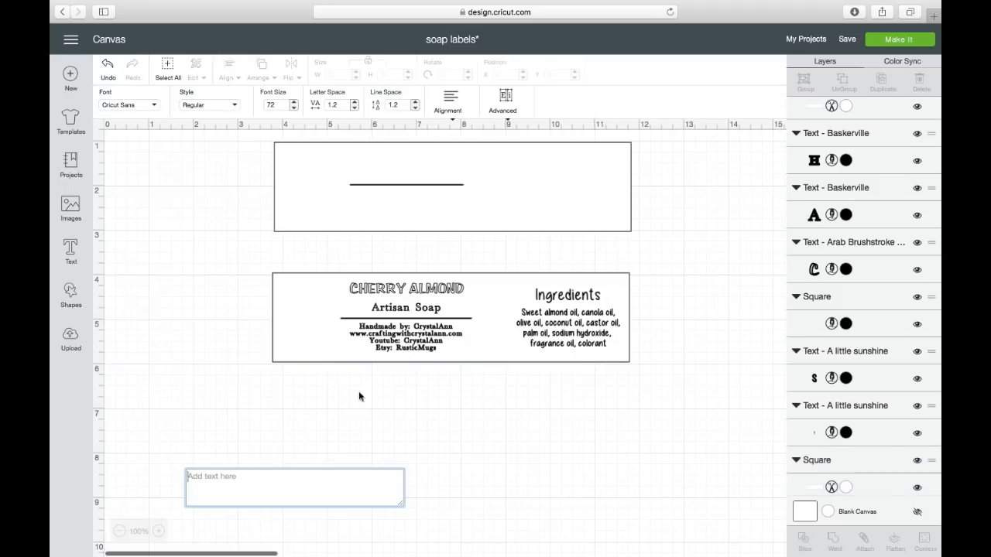
type("Cherry Al")
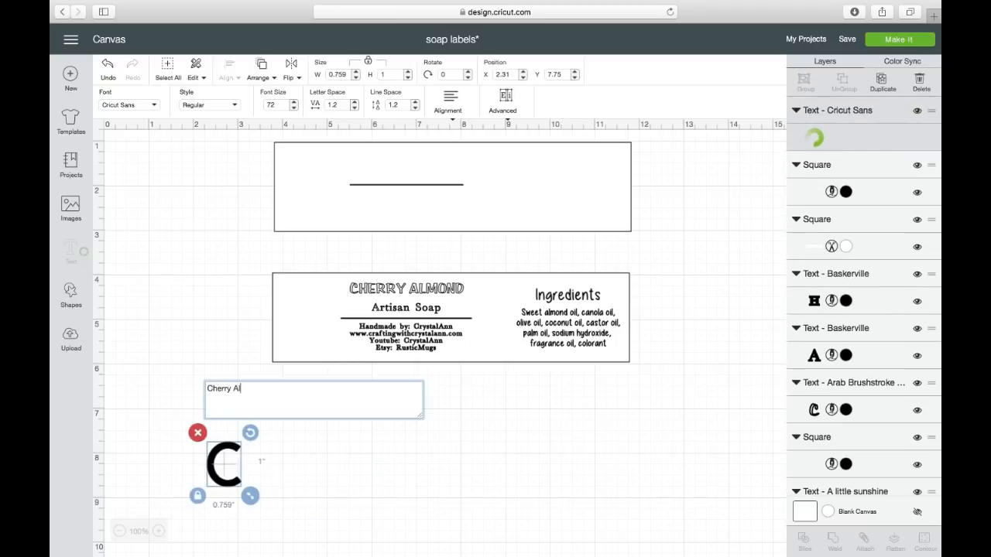
type("mond")
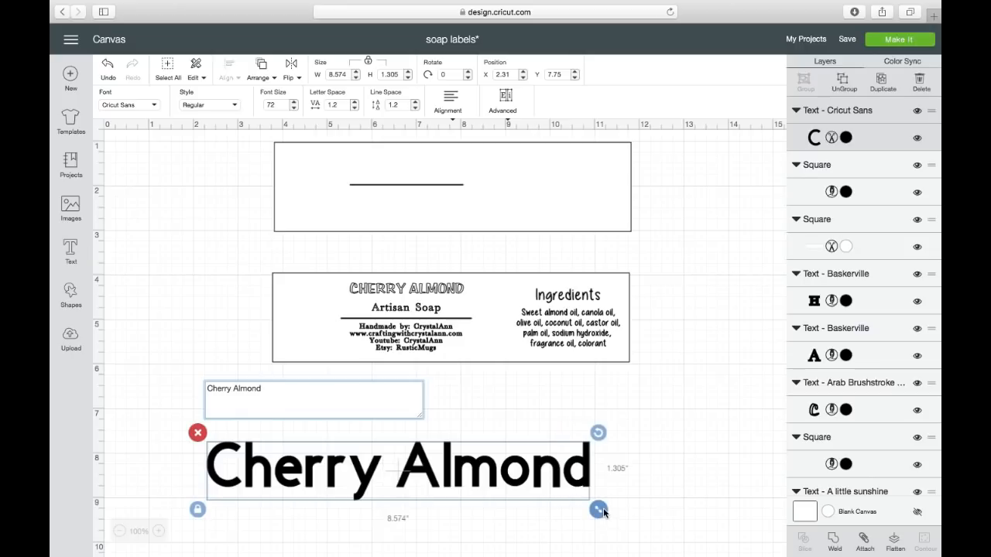
left_click_drag(600, 512, 435, 160)
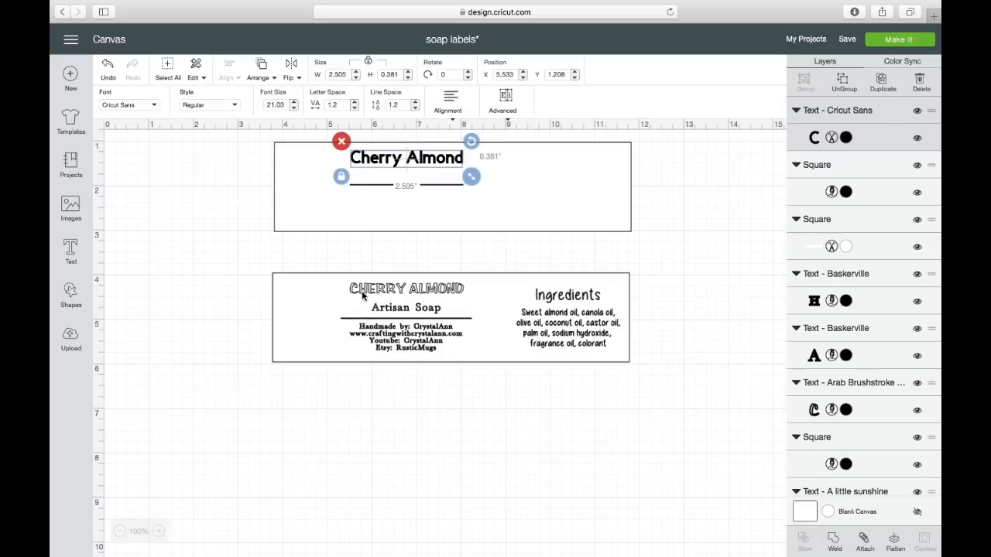
Change the new Cherry Almond text's font to Arab Brushstroke Std Regular.
left_click(362, 290)
left_click(390, 160)
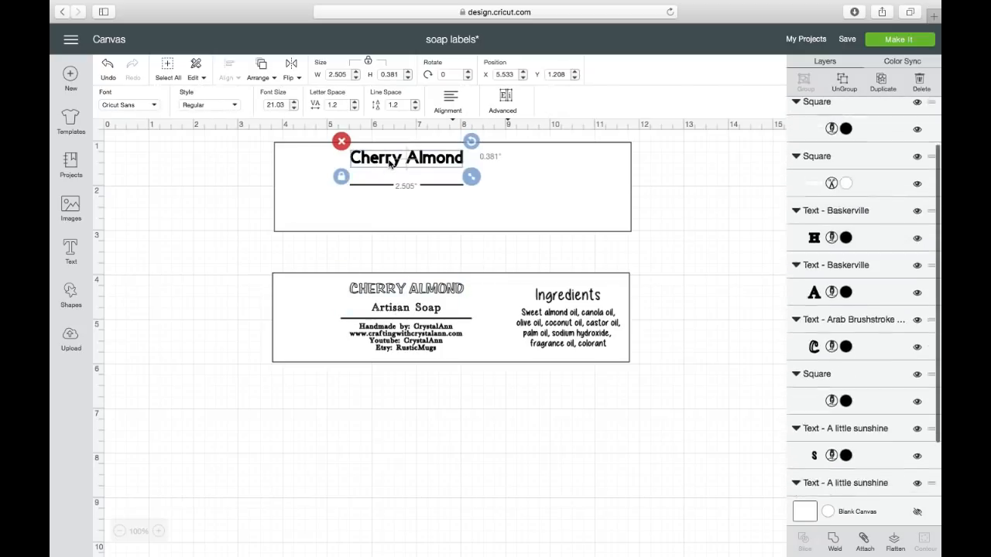
left_click(144, 106)
left_click(534, 78)
type("arab")
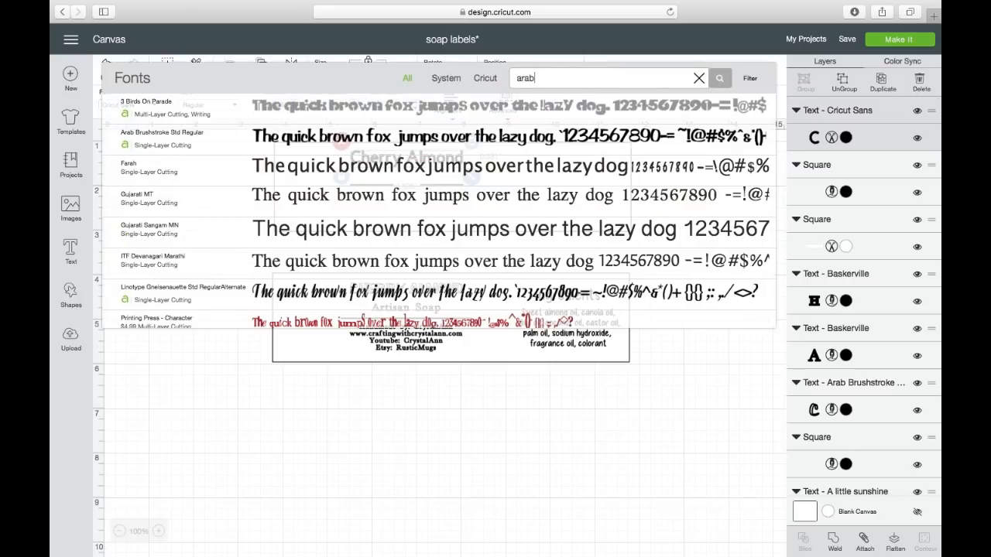
left_click(524, 110)
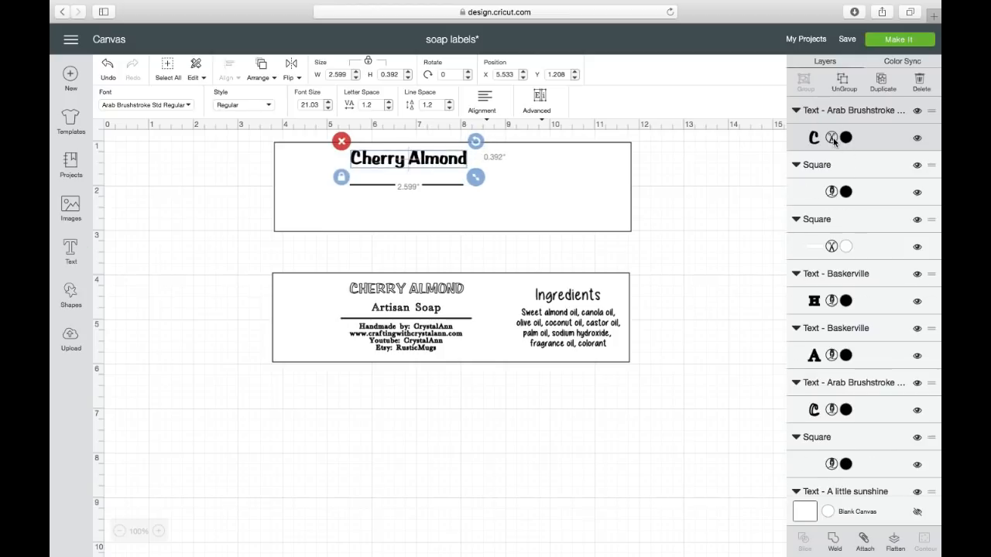
Set the new Cherry Almond text's linetype to Write.
left_click(831, 137)
left_click(689, 78)
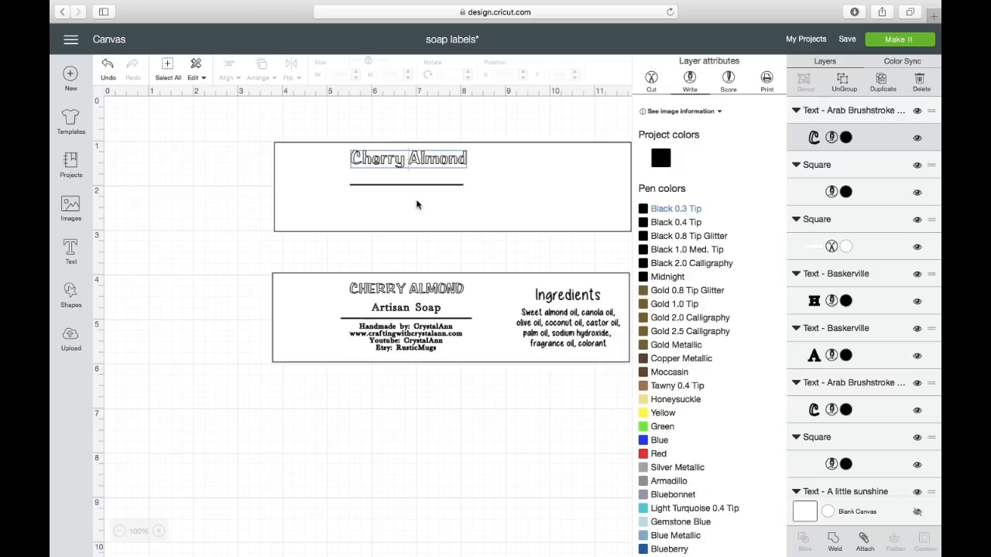
left_click(396, 309)
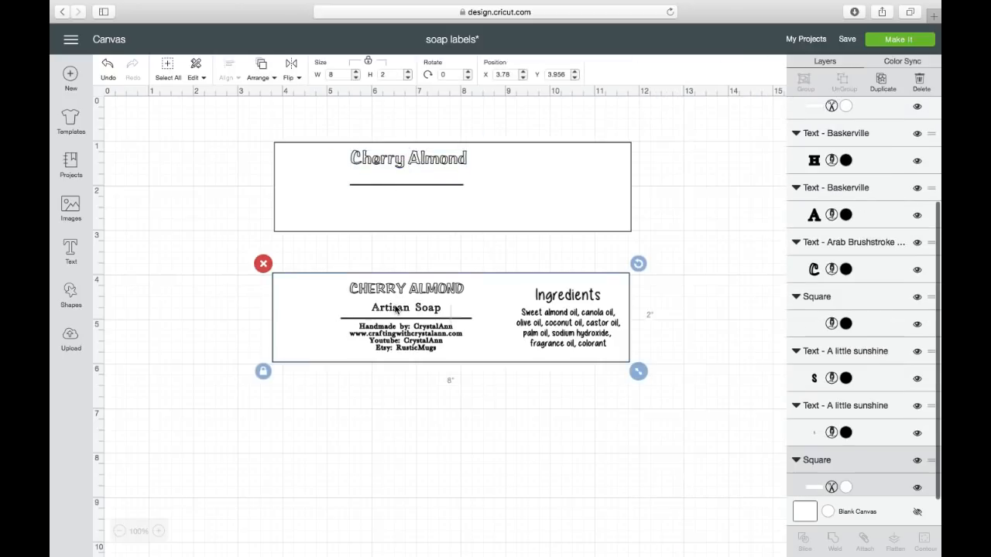
Add the text "Artisan Soap", scale it to about 1.57 inches wide and place it between the title and the line in the upper label.
left_click(179, 274)
left_click(70, 250)
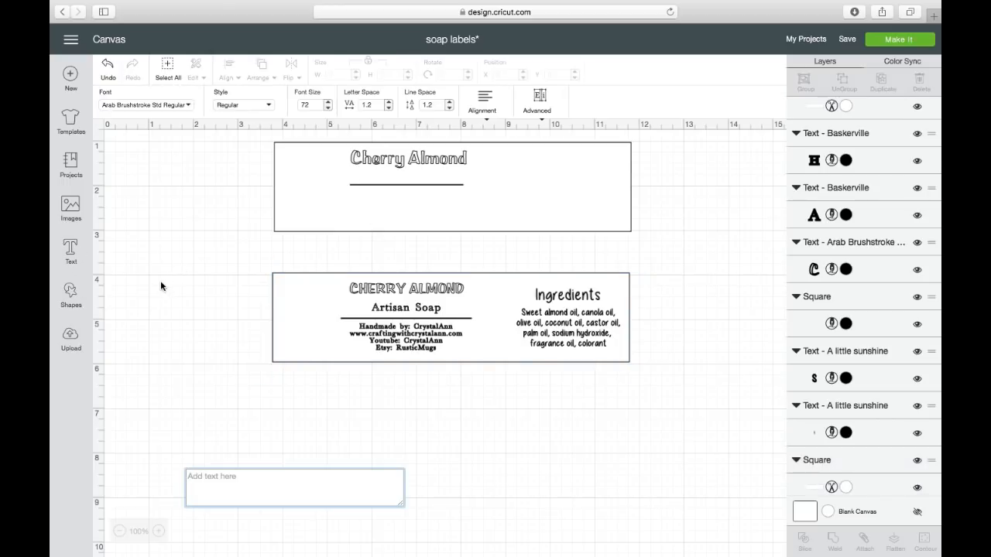
type("Arti")
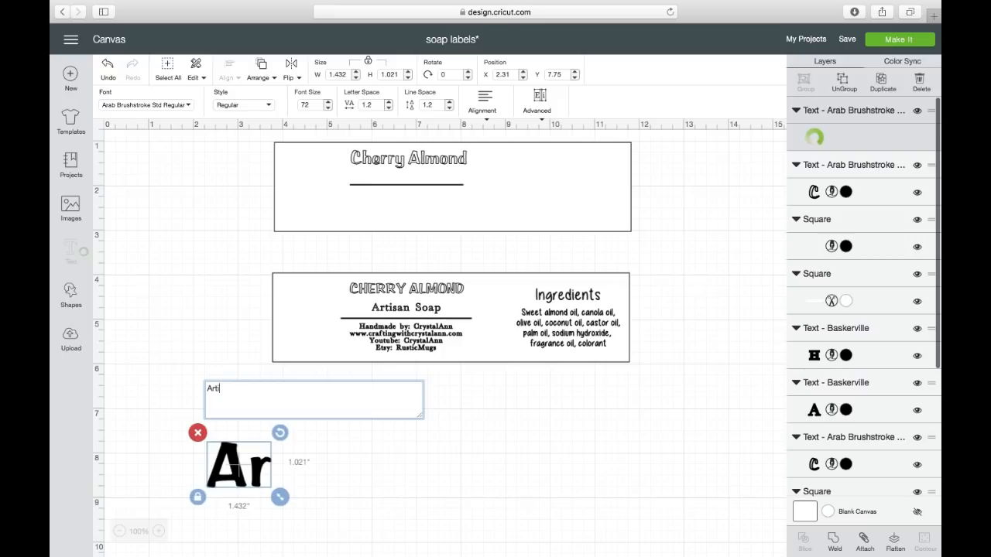
type("san Soap")
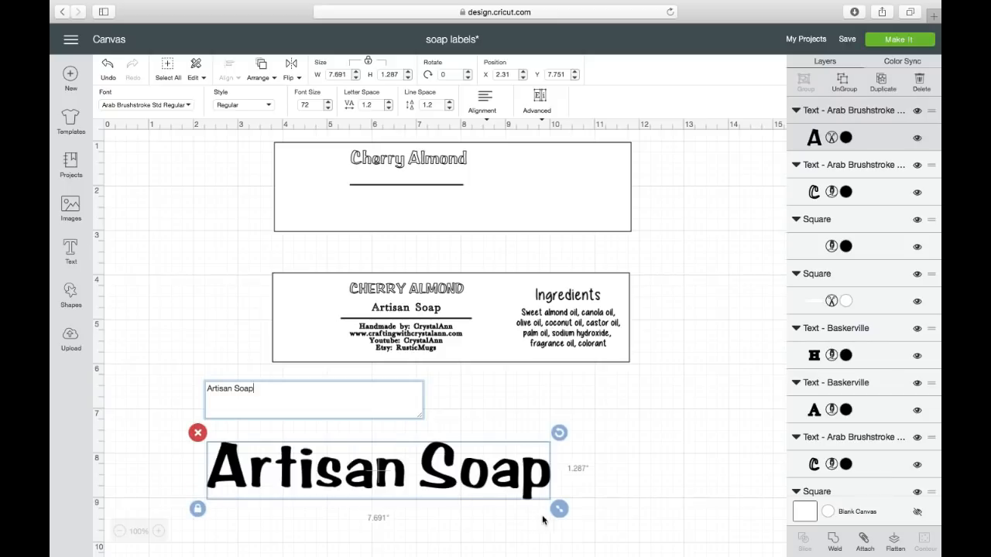
left_click_drag(559, 509, 424, 178)
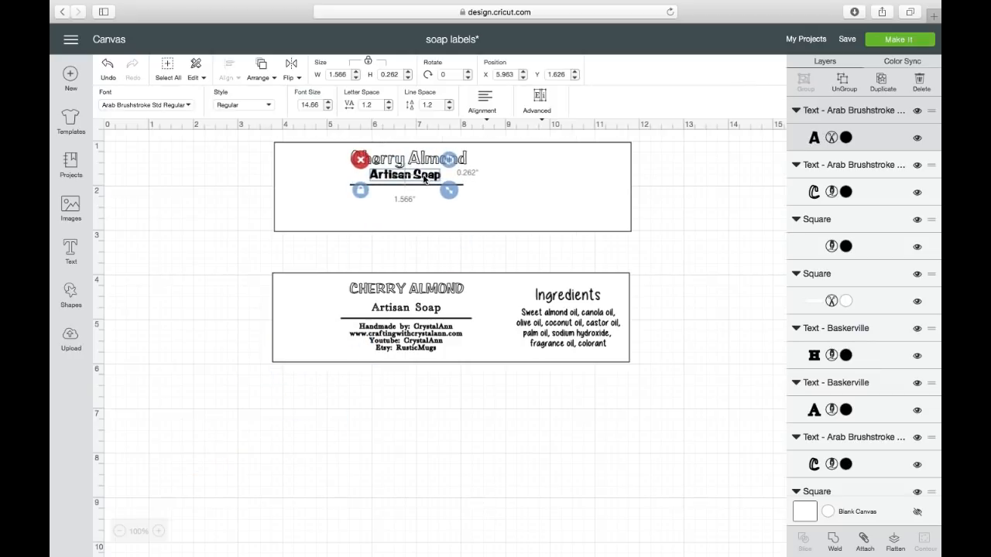
Change the new Artisan Soap text's font to Baskerville and its linetype to Write.
left_click(188, 106)
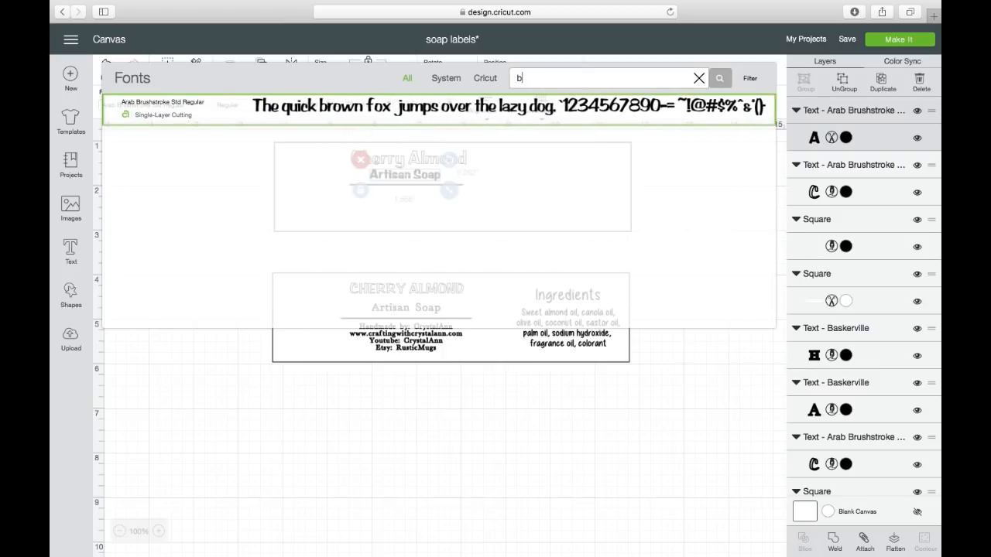
type("bas")
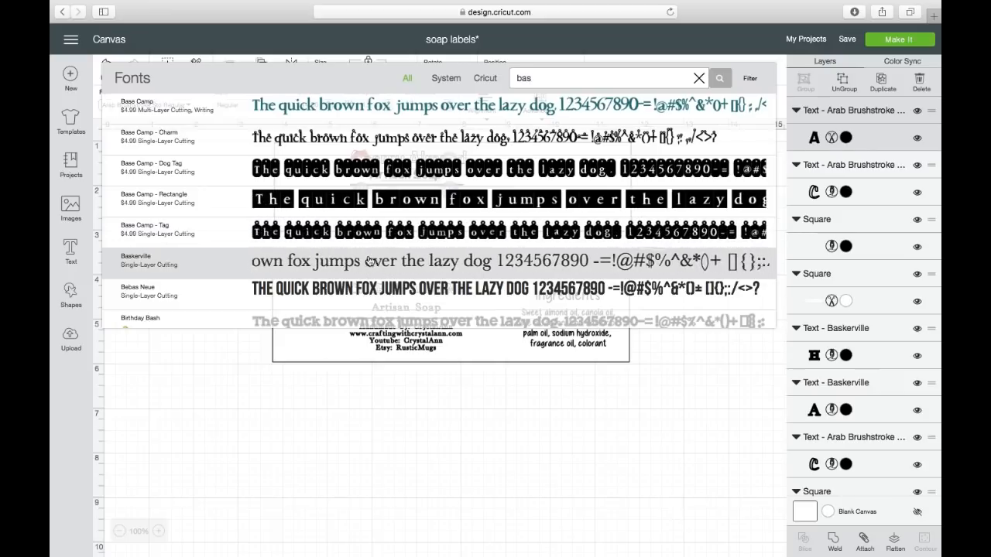
left_click(542, 262)
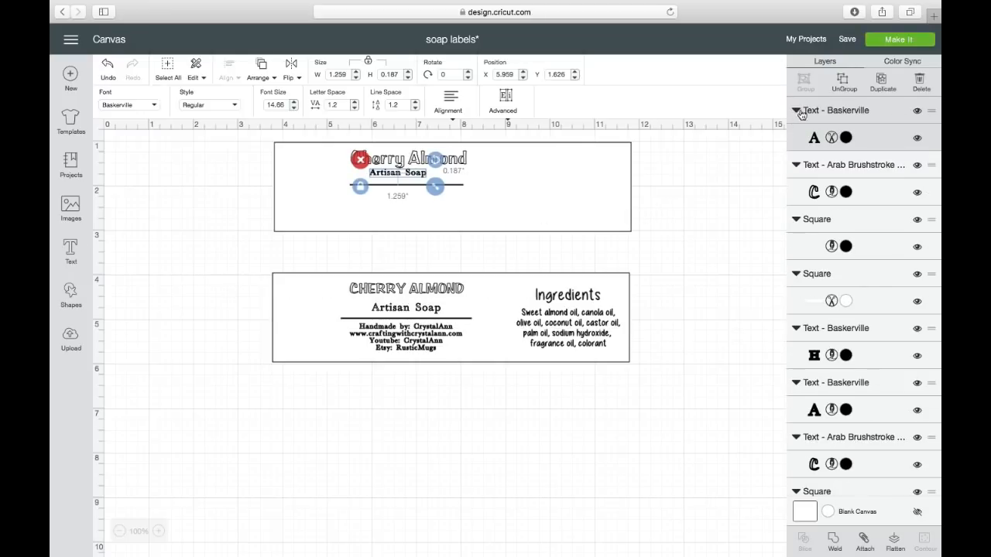
left_click(832, 139)
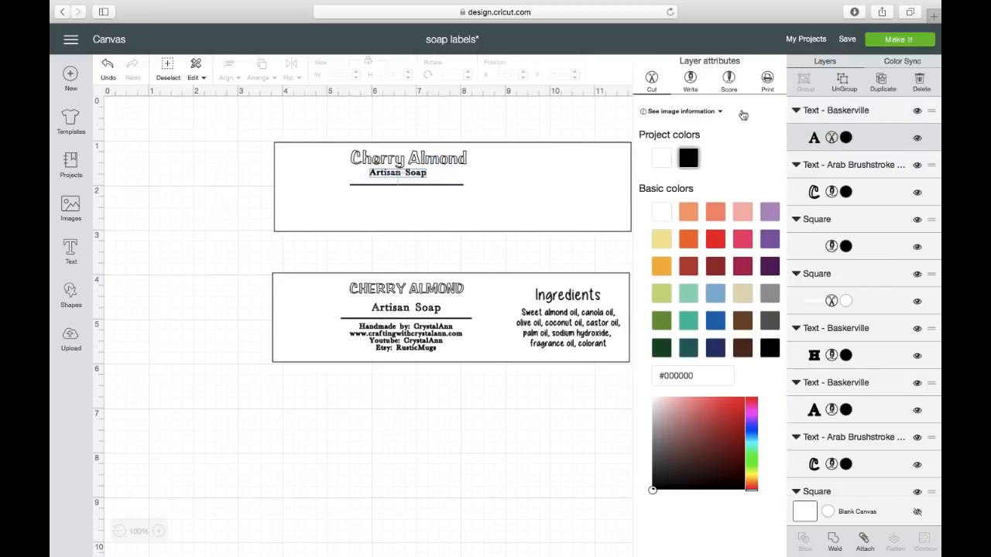
left_click(689, 77)
Enlarge the new Artisan Soap text to about 1.43 inches wide and centre it between the Cherry Almond title and the line.
left_click_drag(410, 175, 446, 192)
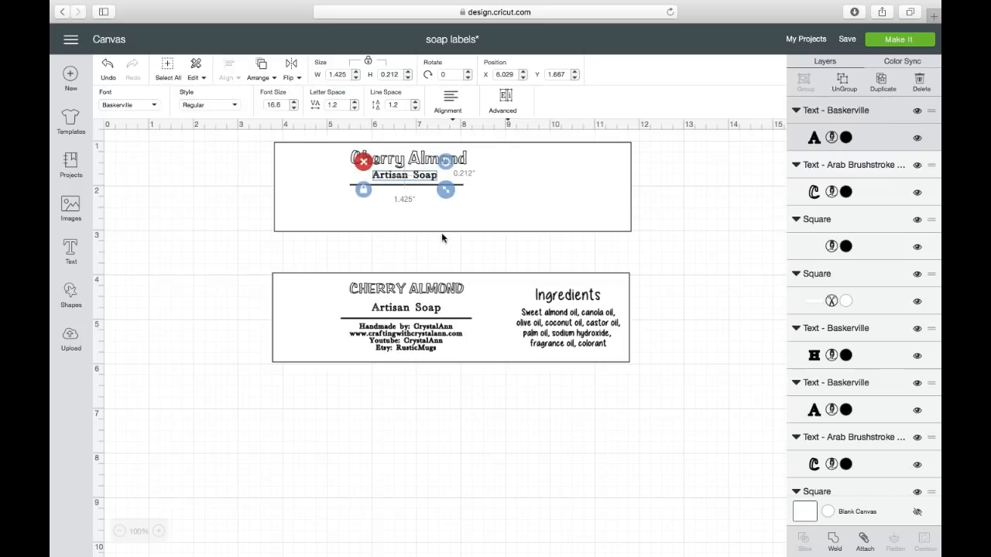
left_click(442, 221)
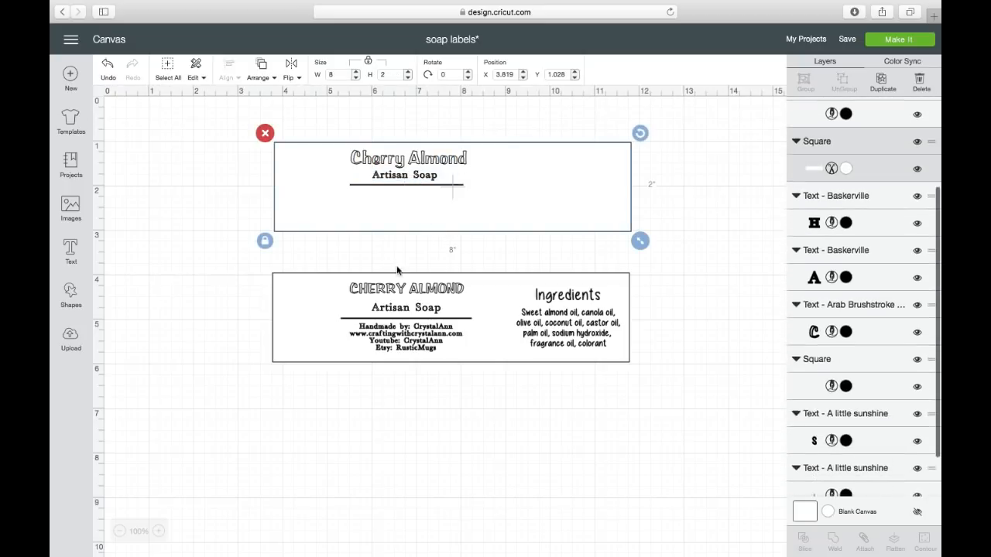
left_click(419, 177)
left_click_drag(418, 177, 421, 177)
left_click(422, 225)
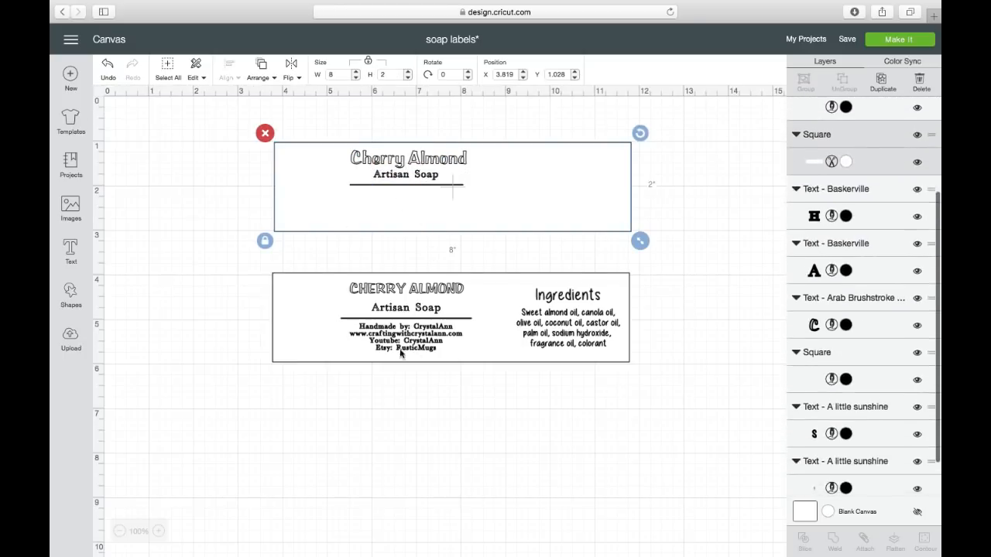
left_click(454, 403)
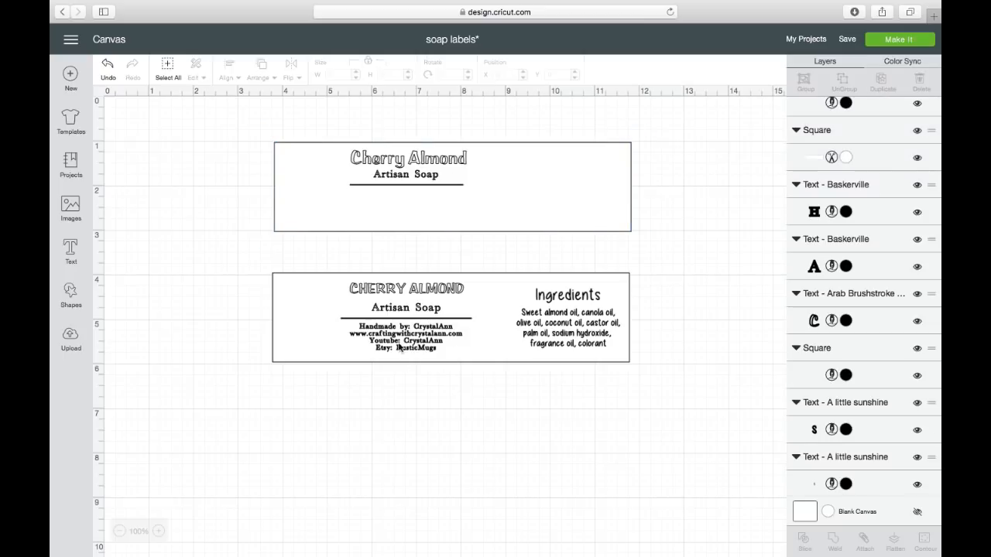
Add a new Baskerville text reading "Handmade by:" followed by the maker's name.
left_click(70, 249)
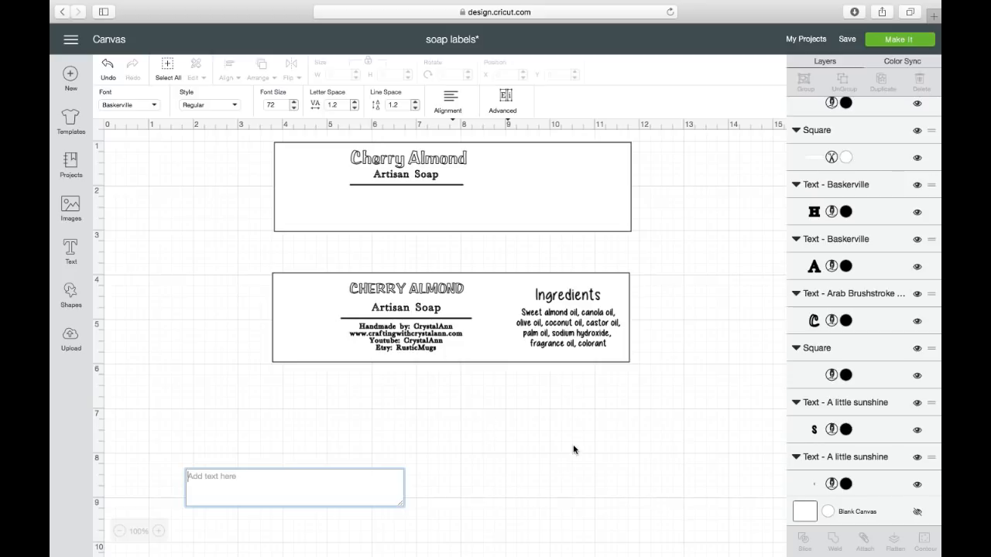
type("Han")
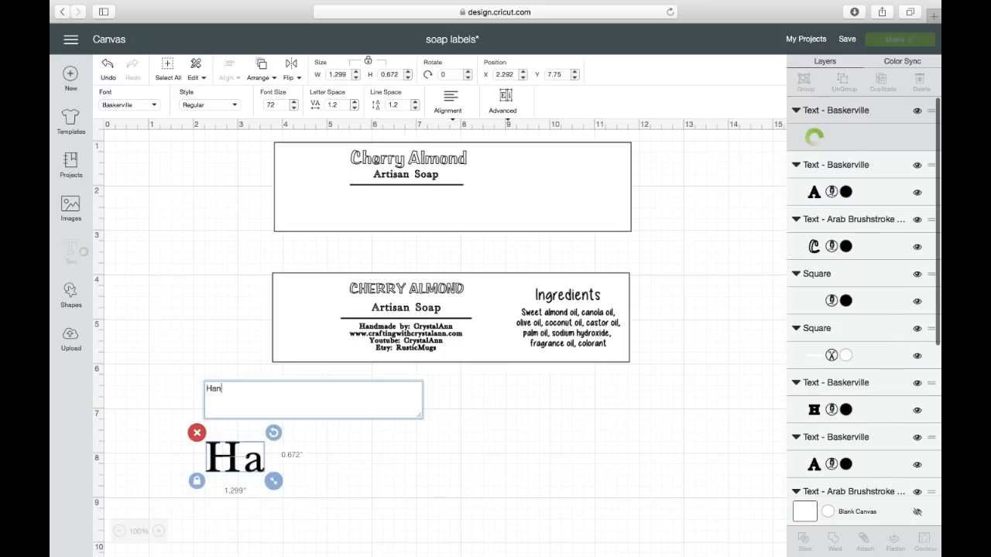
type("dmade")
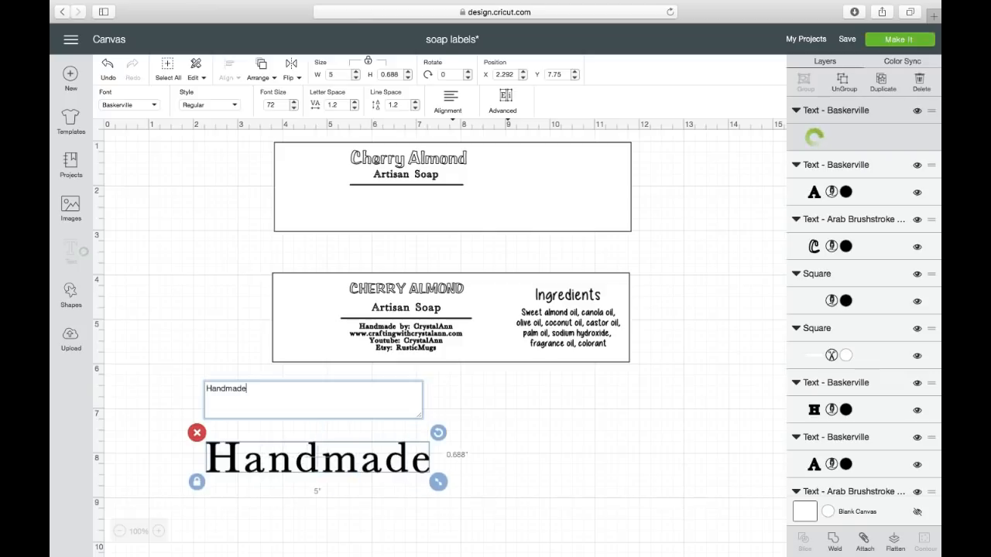
type(" by")
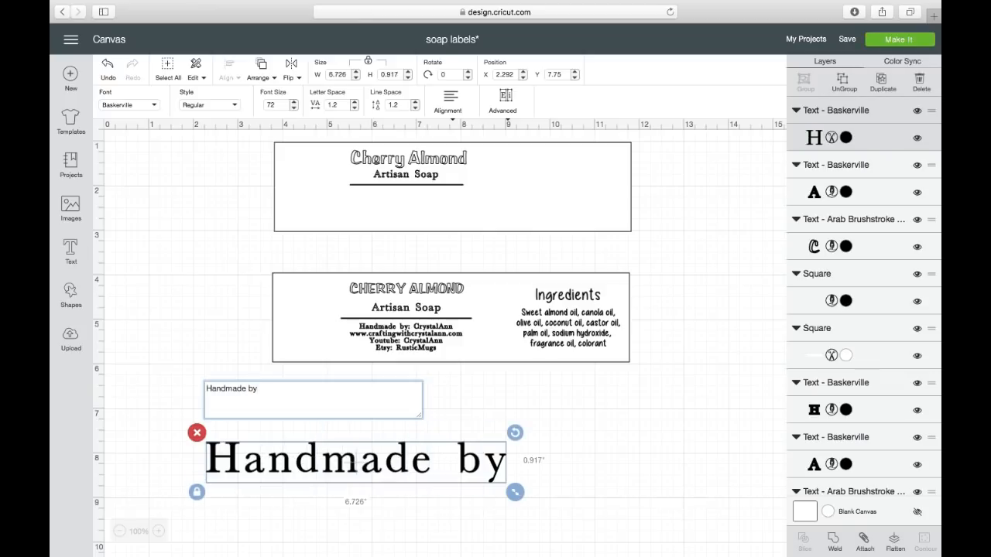
type(": C")
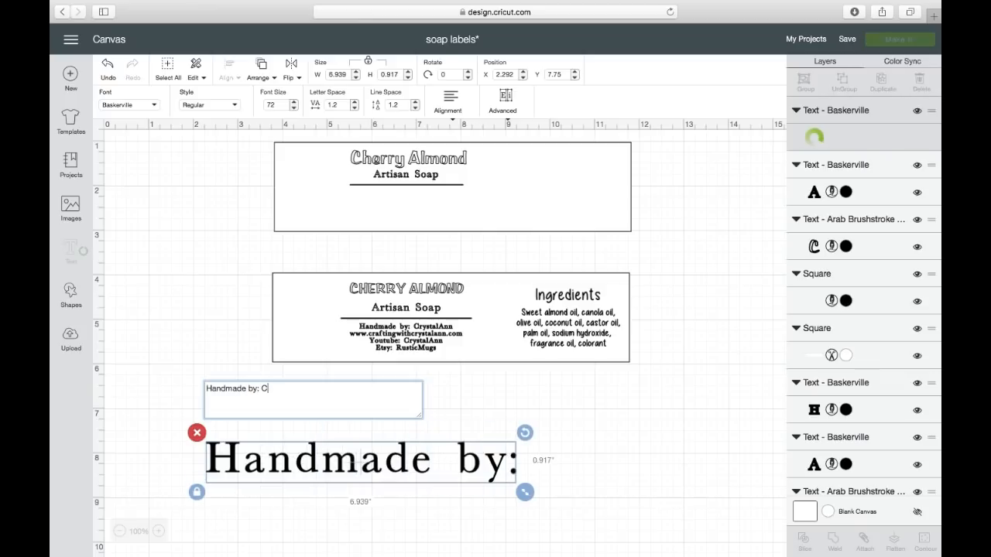
type("rystalAnn")
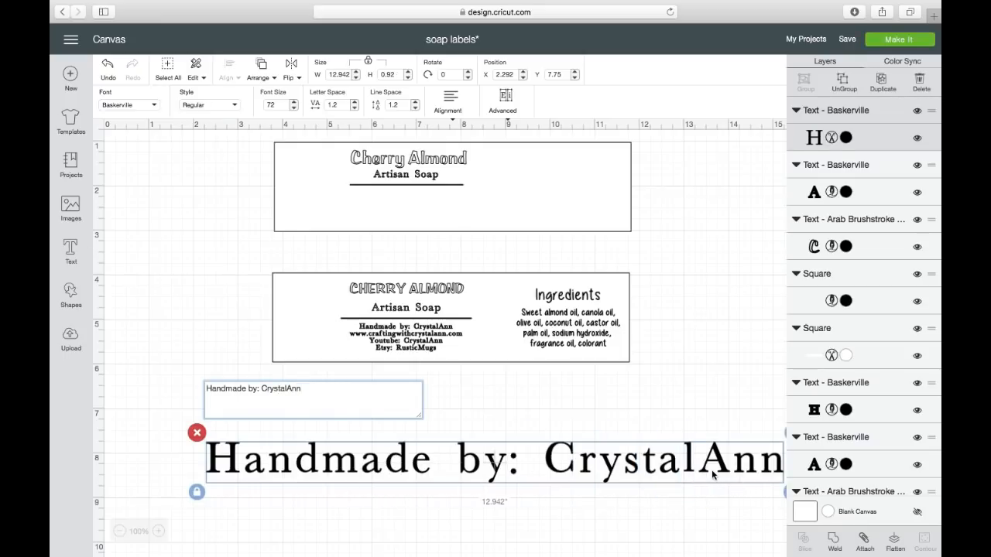
Scale the new Handmade by text down to about 7.8 inches wide.
scroll(713, 475, "right", 2)
left_click_drag(769, 492, 601, 481)
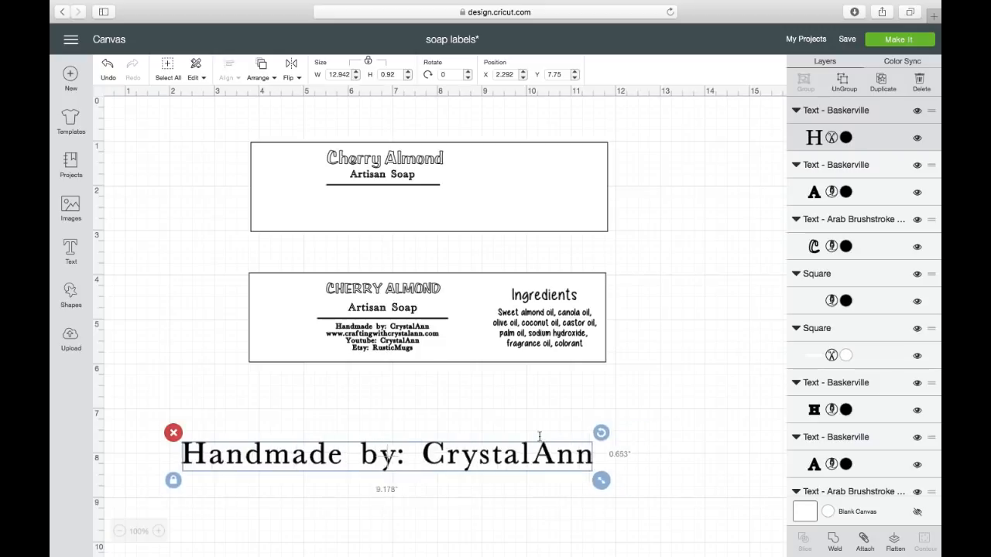
left_click_drag(539, 437, 534, 440)
left_click(329, 457)
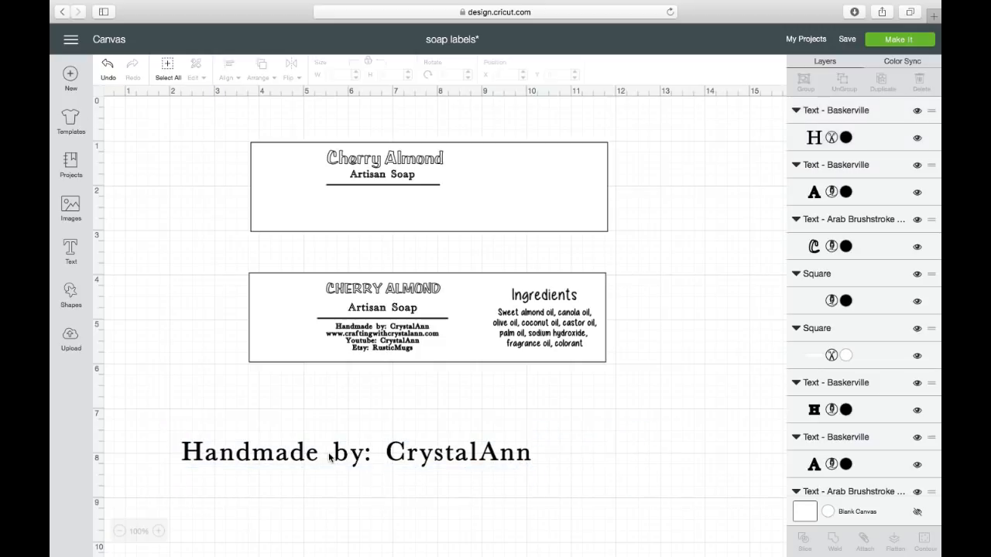
left_click(304, 459)
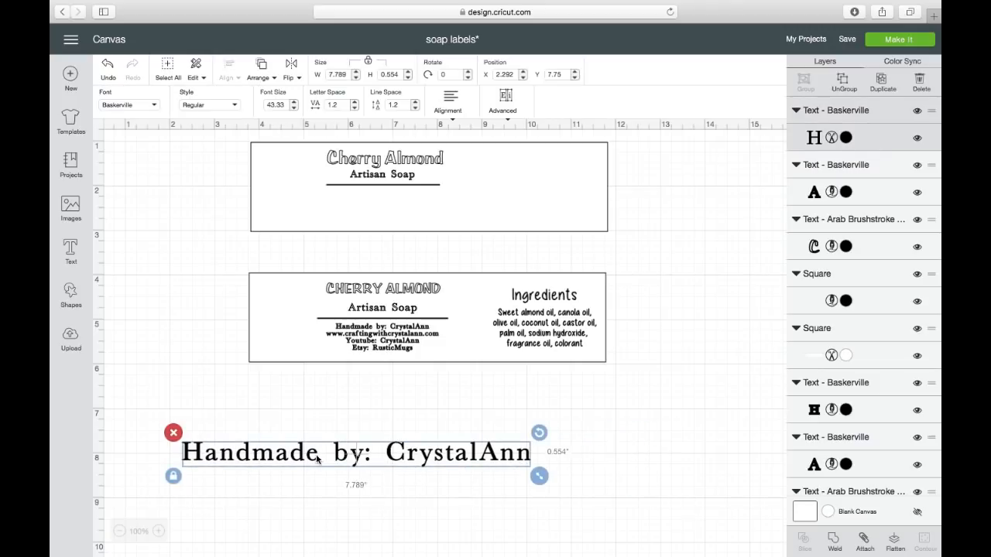
Add a second line to the Handmade by text reading "youtube:" followed by the channel name.
double_click(255, 453)
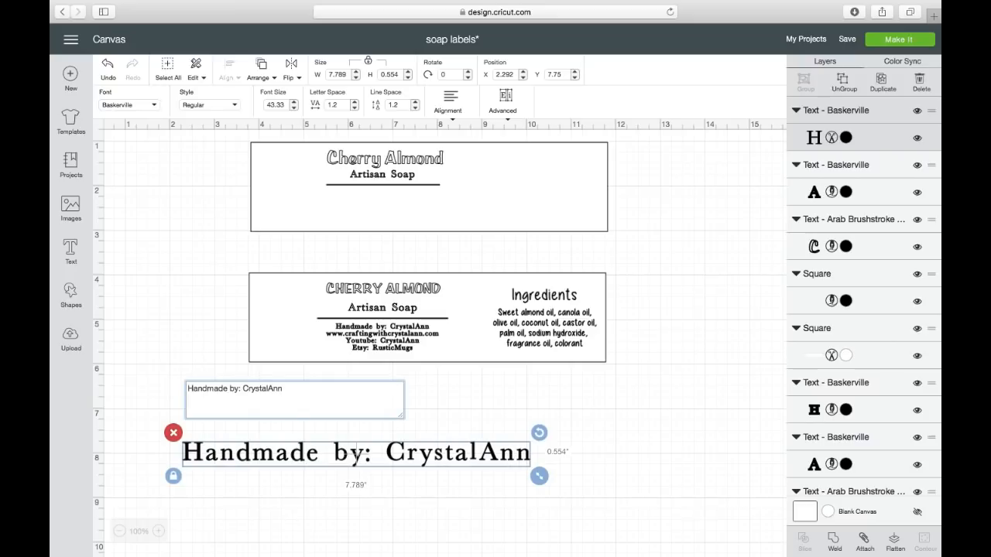
key("Return")
type("you")
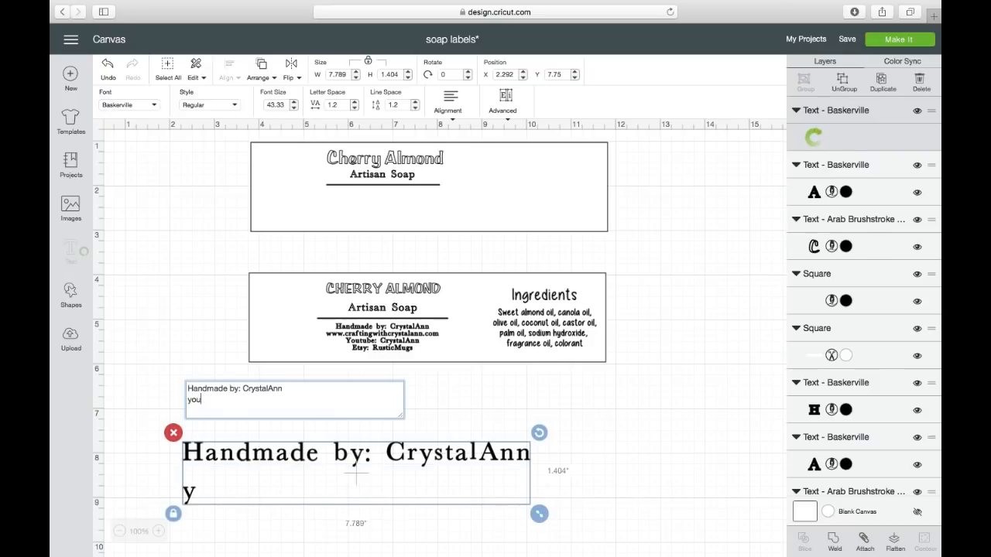
type("tube")
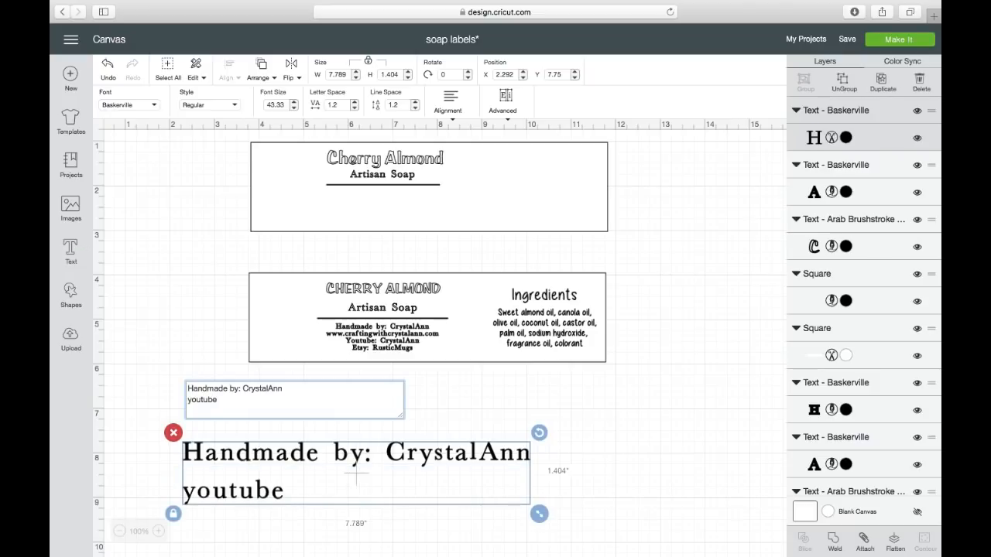
type(": Cry")
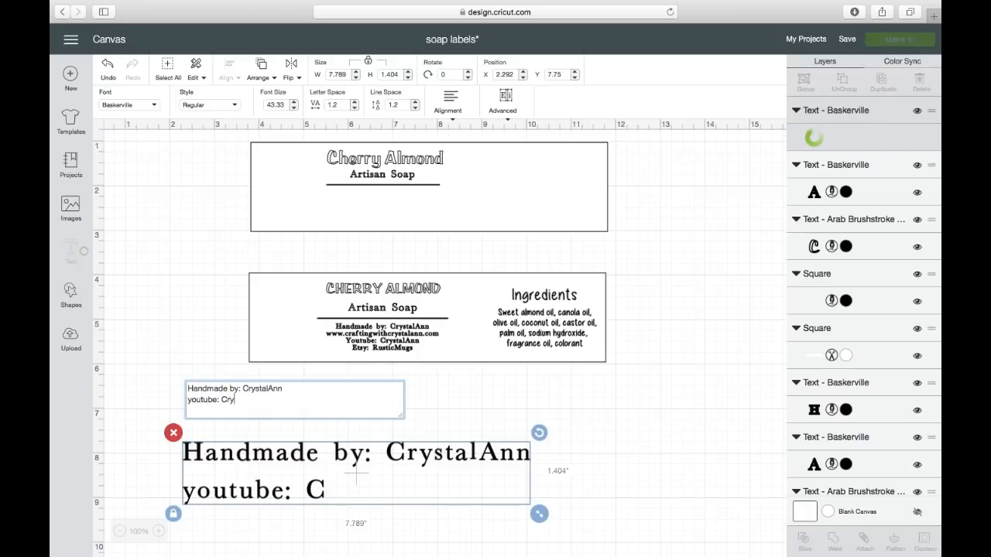
type("stalAnn")
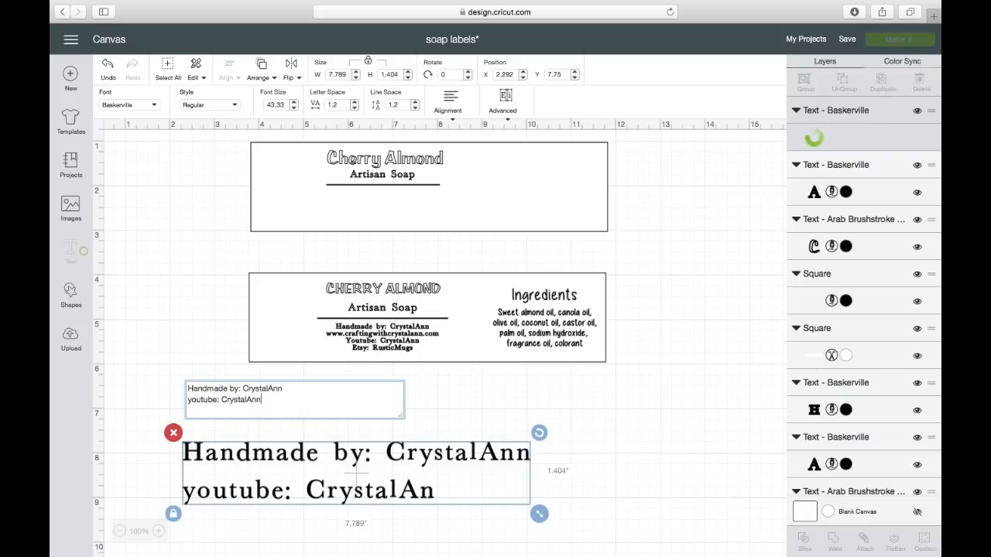
Add a third line to the Handmade by text reading "Etsy: RusticMugs".
key("Return")
type("Etsy:")
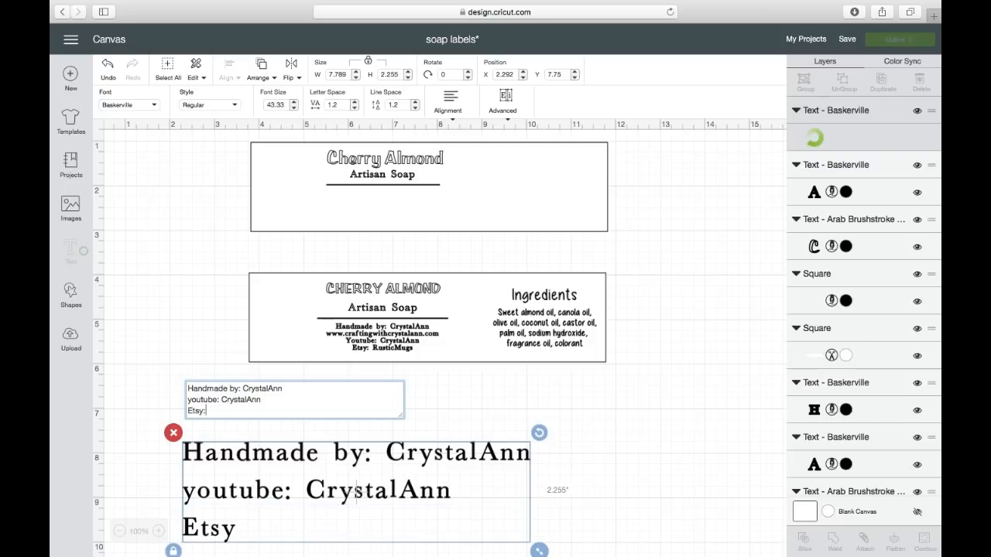
type(" Rustic")
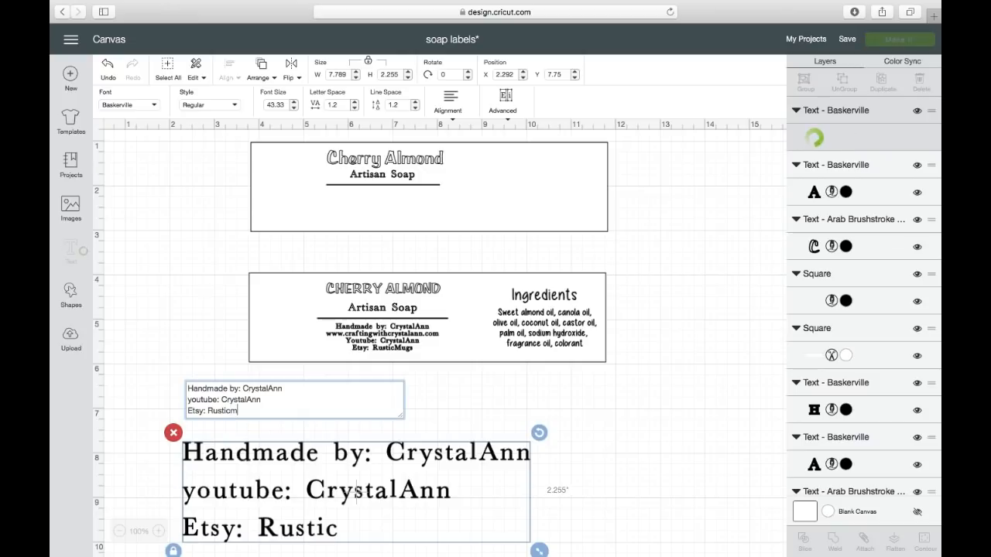
type("My")
key("BackSpace")
type("ugs")
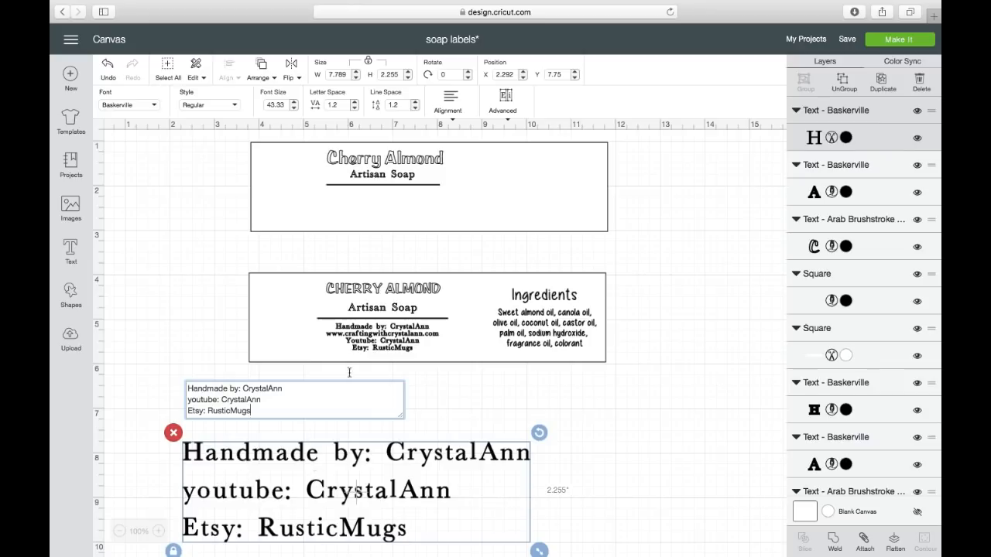
Reduce the line space of the new three-line text to -0.3.
left_click(414, 110)
left_click(414, 110)
left_click(414, 109)
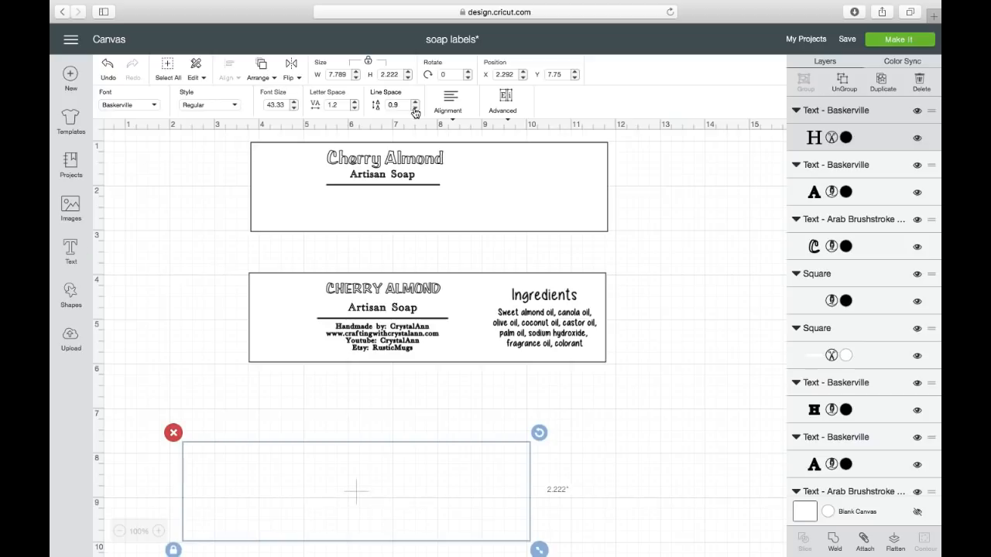
left_click(415, 109)
left_click(415, 110)
left_click(415, 109)
left_click(415, 109)
left_click(415, 109)
left_click(415, 109)
left_click(415, 109)
left_click(415, 109)
left_click(414, 109)
left_click(414, 110)
left_click(415, 110)
left_click(414, 109)
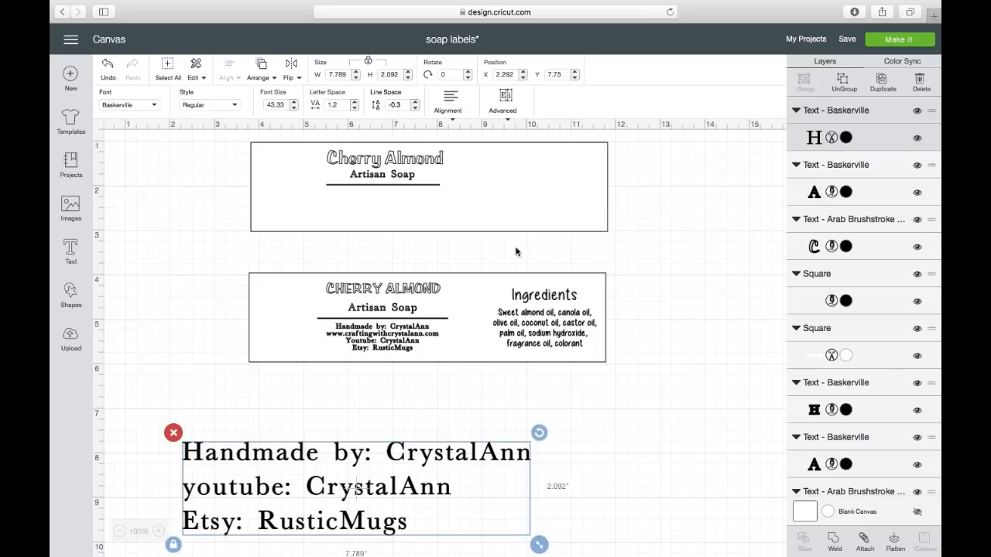
Scale the new three-line text to about 5.73 inches wide and set its line space to -0.6.
left_click_drag(538, 545, 448, 519)
left_click(416, 108)
left_click(416, 103)
left_click(415, 103)
left_click(415, 103)
left_click(416, 103)
left_click(415, 103)
left_click(415, 109)
left_click(415, 109)
left_click(415, 109)
left_click(414, 109)
left_click(415, 109)
left_click(414, 109)
left_click(414, 109)
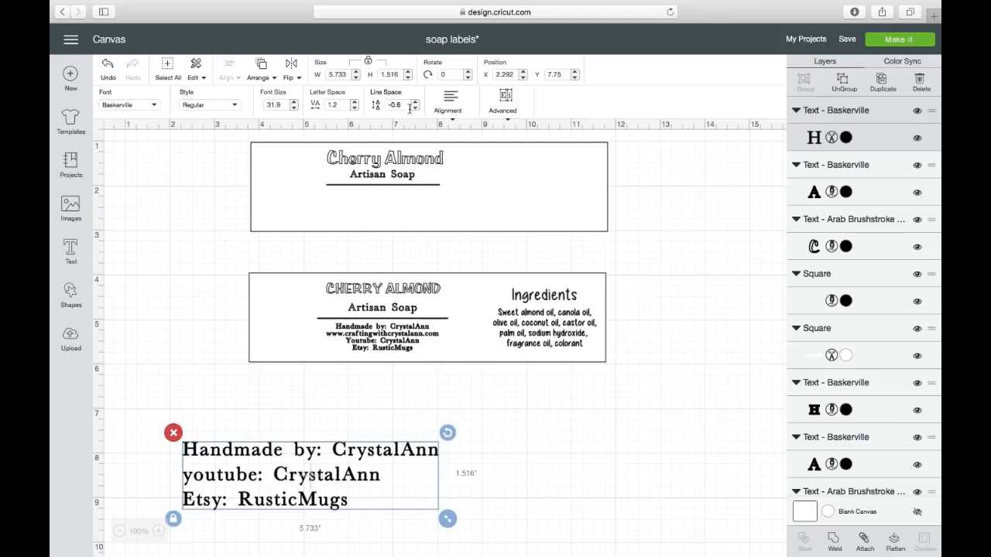
Center-align the new three-line text and tighten its line space to -1.5.
left_click(449, 98)
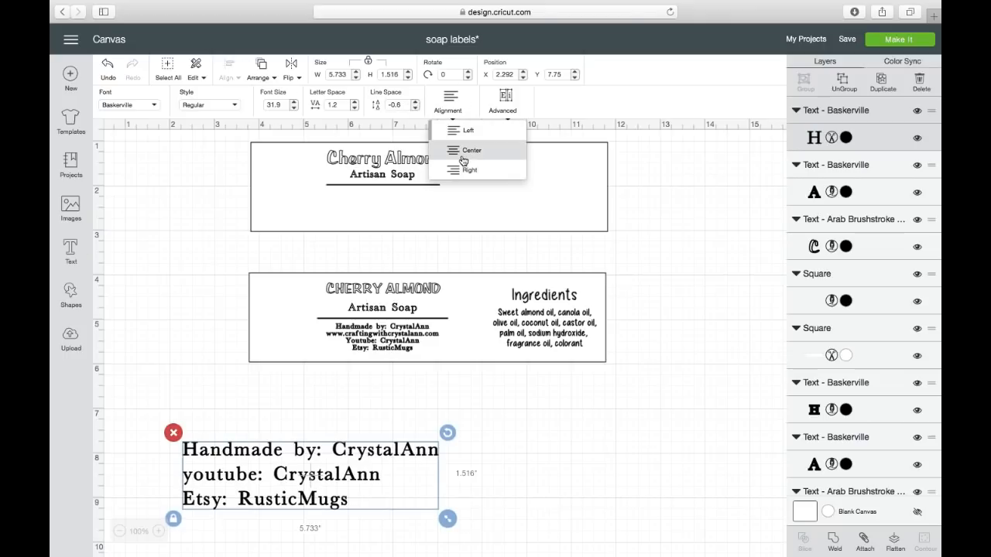
left_click(463, 160)
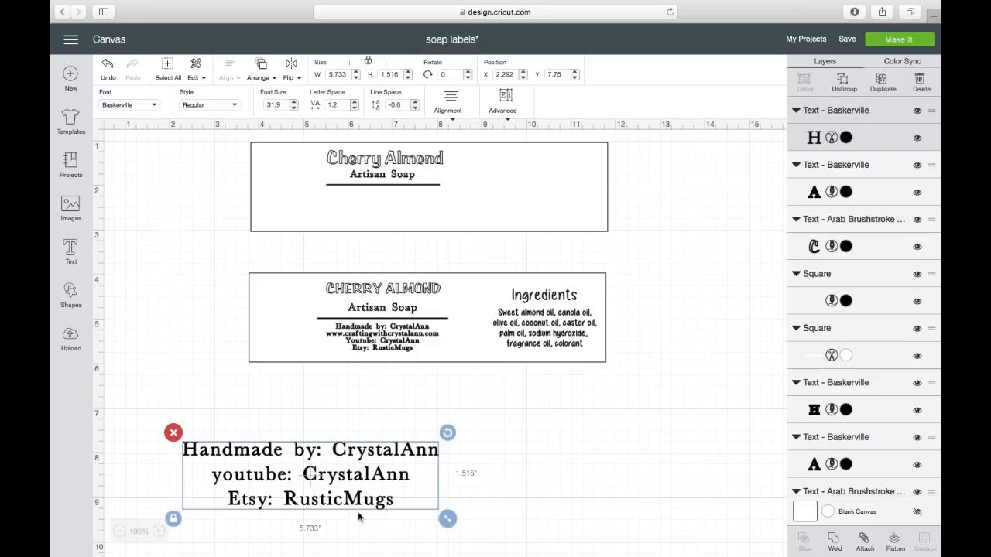
left_click(414, 108)
left_click(415, 109)
left_click(415, 109)
left_click(415, 108)
left_click(414, 109)
left_click(415, 109)
left_click(415, 109)
left_click(415, 109)
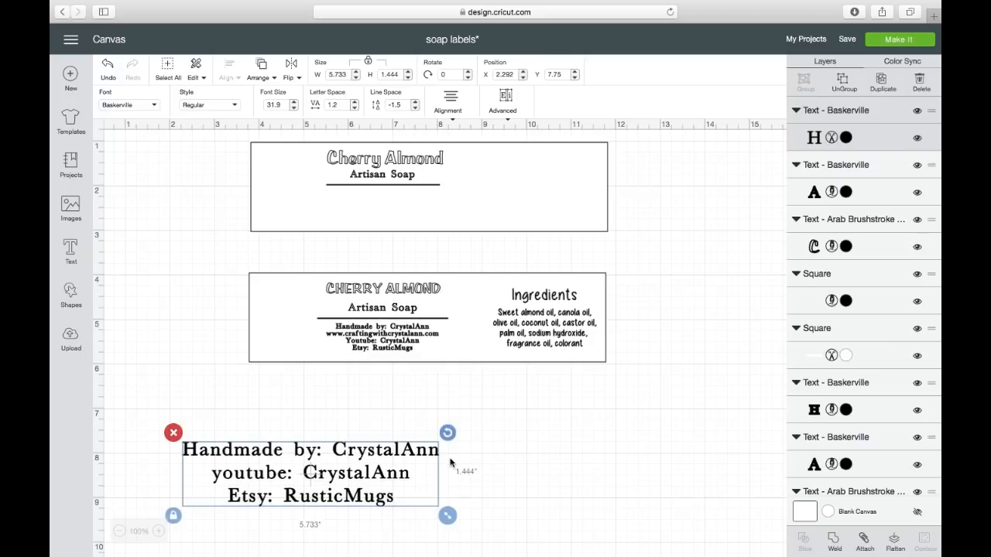
Scale down the three-line maker text and place it beneath the dividing line in the upper label.
left_click_drag(447, 515, 394, 211)
left_click(451, 414)
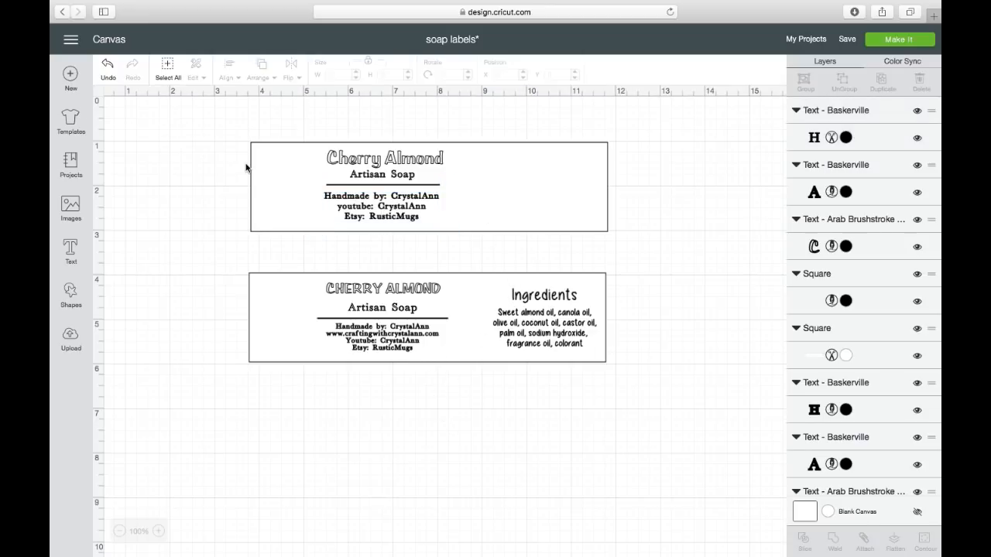
Add a new text reading "Ingredients" and set its font to A little sunshine.
left_click(71, 252)
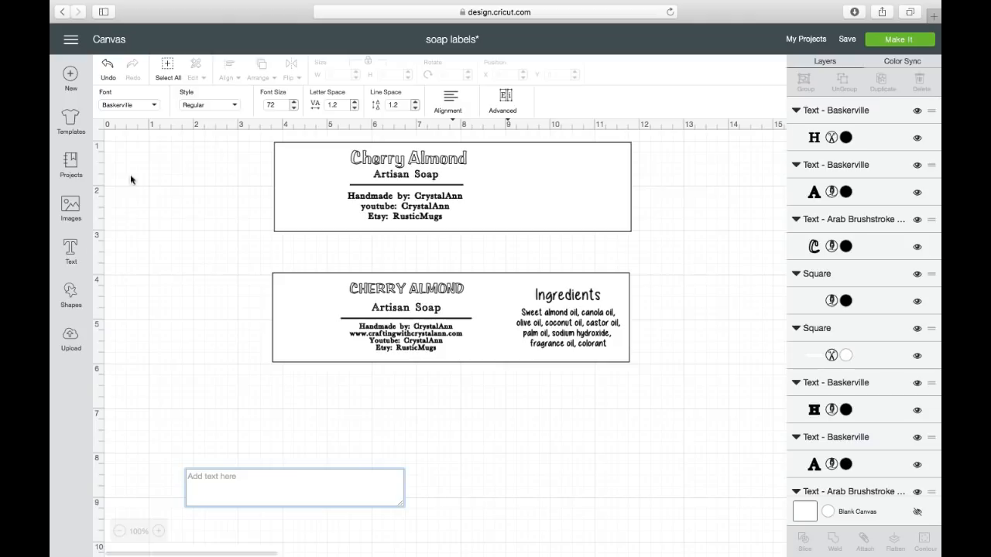
type("I")
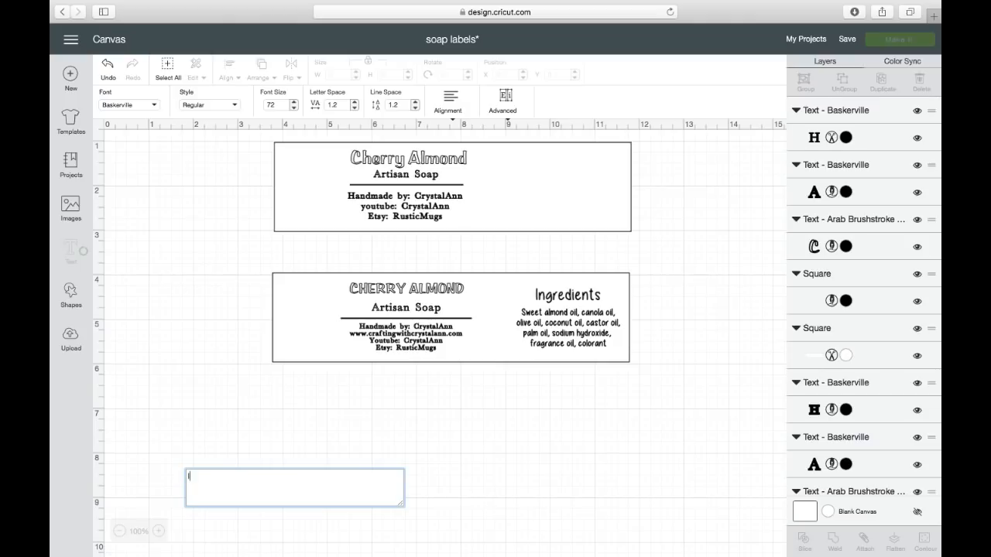
type("ngredients")
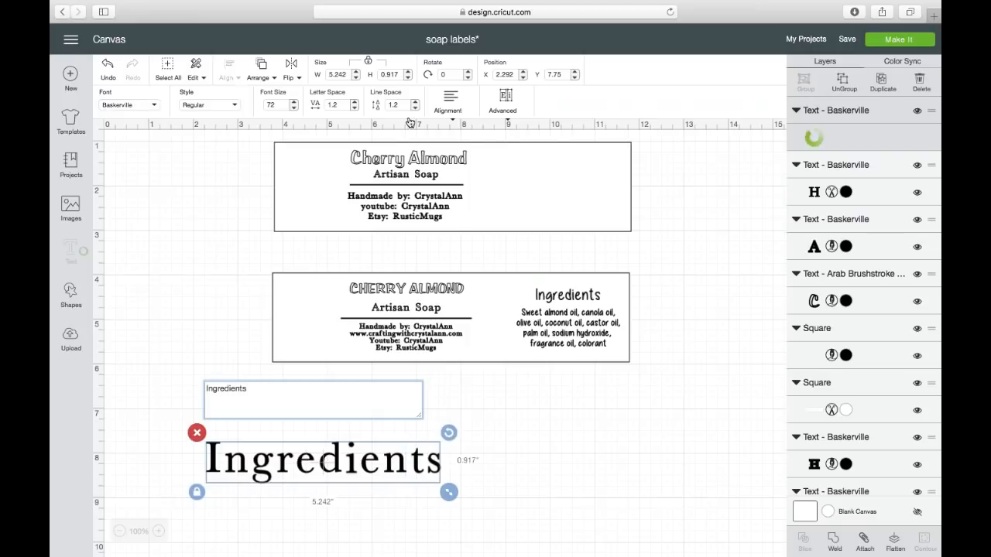
left_click(143, 106)
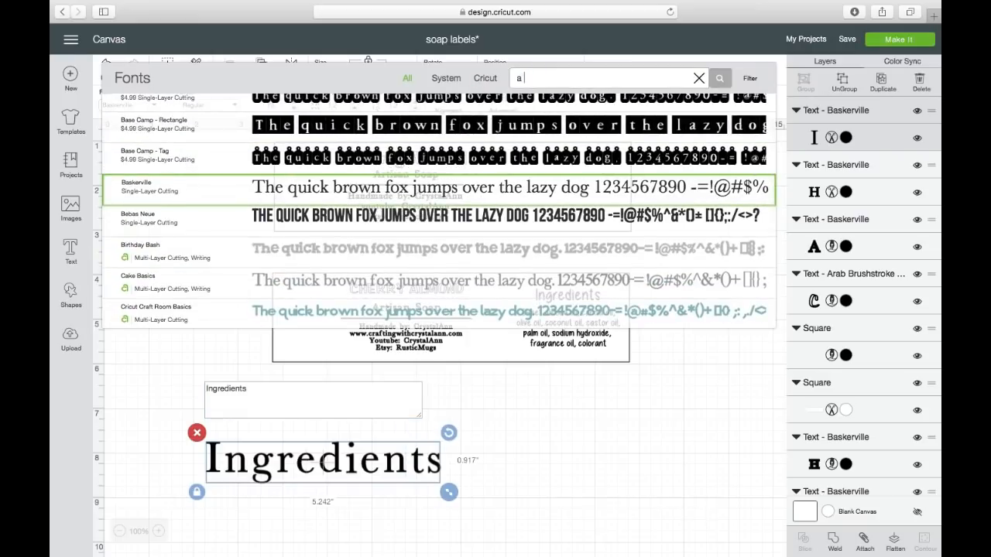
type("litt")
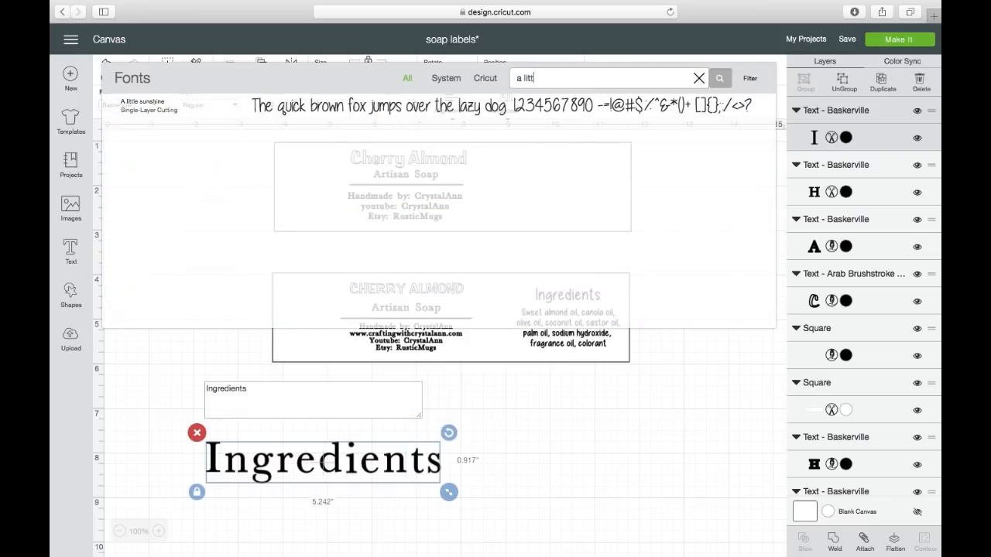
left_click(396, 105)
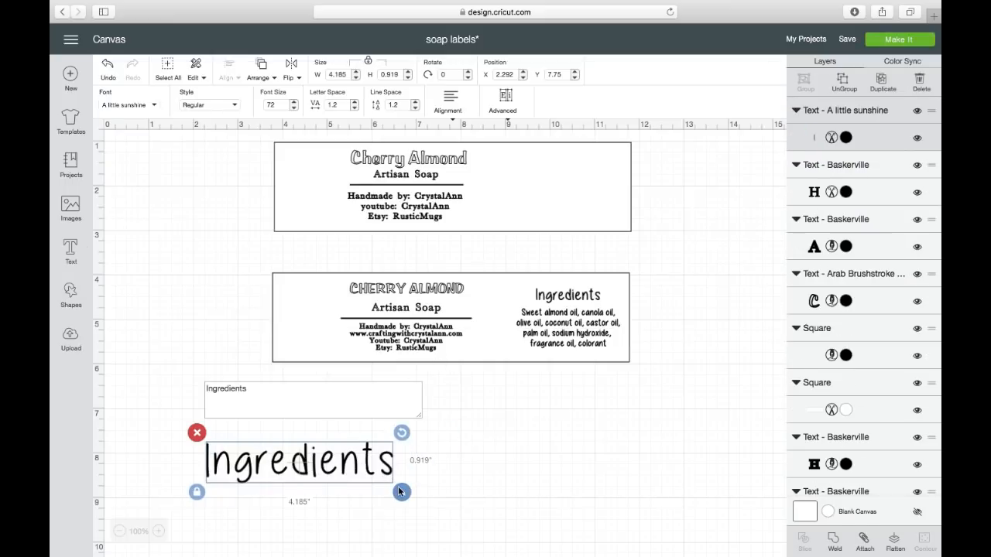
Move the Ingredients heading into the empty area of the upper label and scale it to about 1.52 inches wide.
left_click_drag(401, 493, 322, 474)
left_click_drag(263, 458, 561, 182)
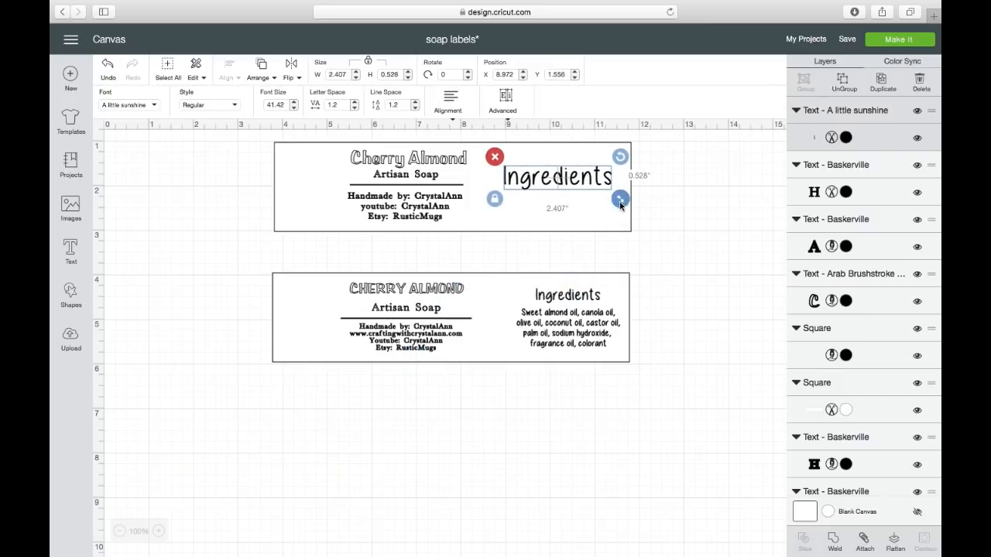
left_click_drag(619, 205, 560, 176)
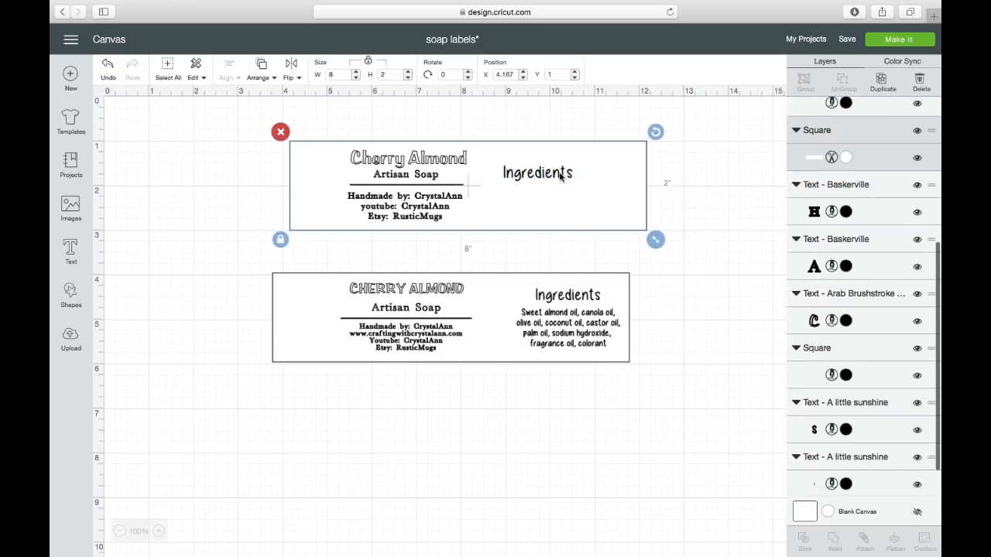
Undo the unintended moves of the upper label's rectangle.
left_click(108, 67)
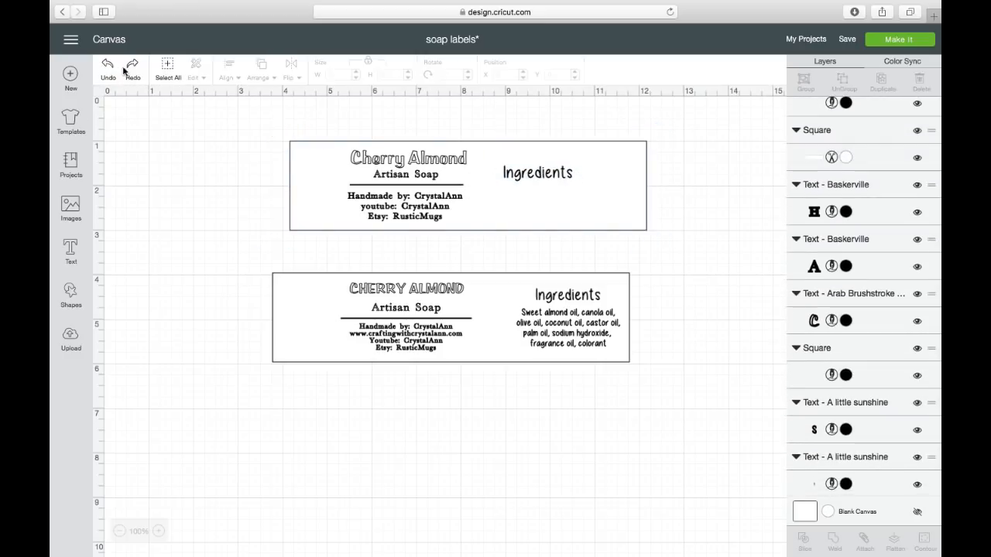
left_click(531, 174)
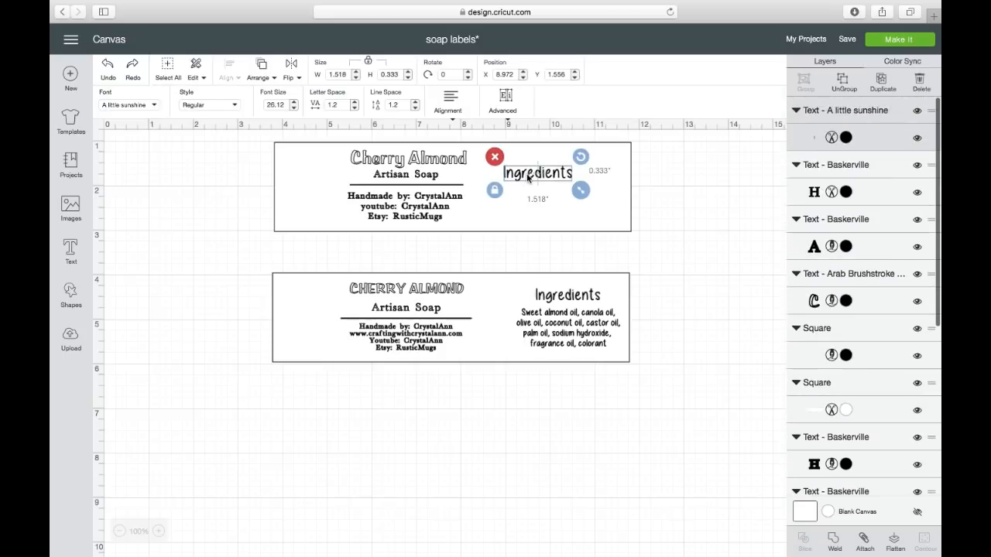
left_click(530, 178)
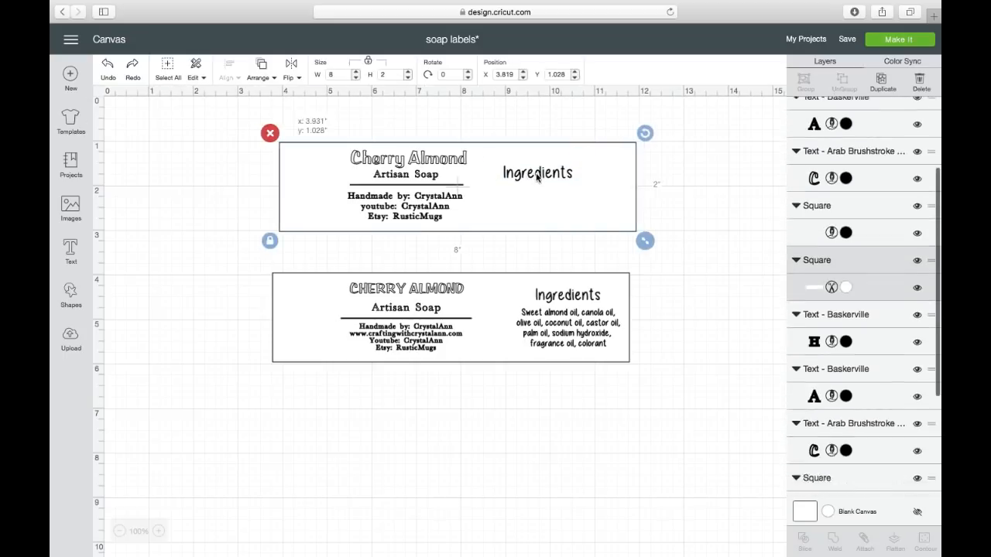
left_click(105, 67)
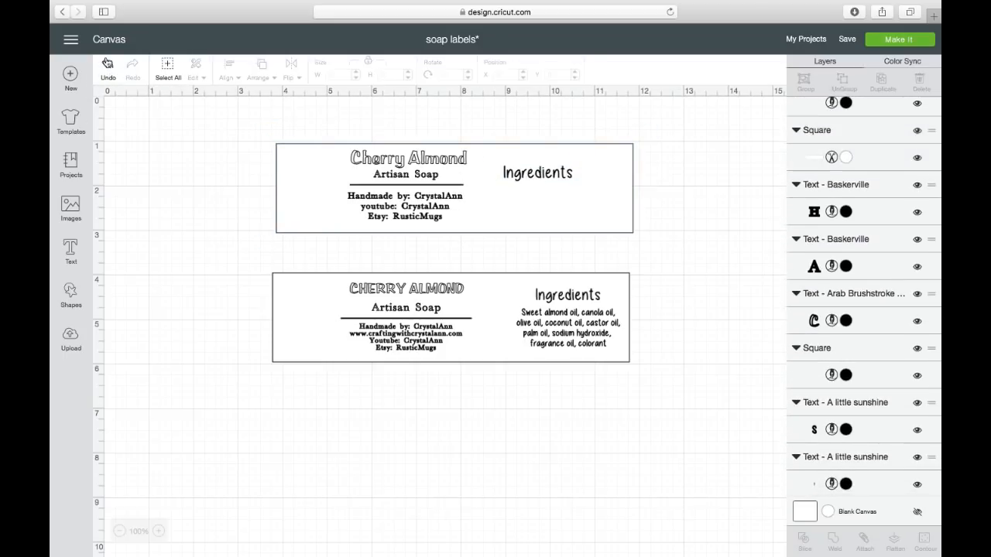
left_click(507, 177)
left_click(507, 176)
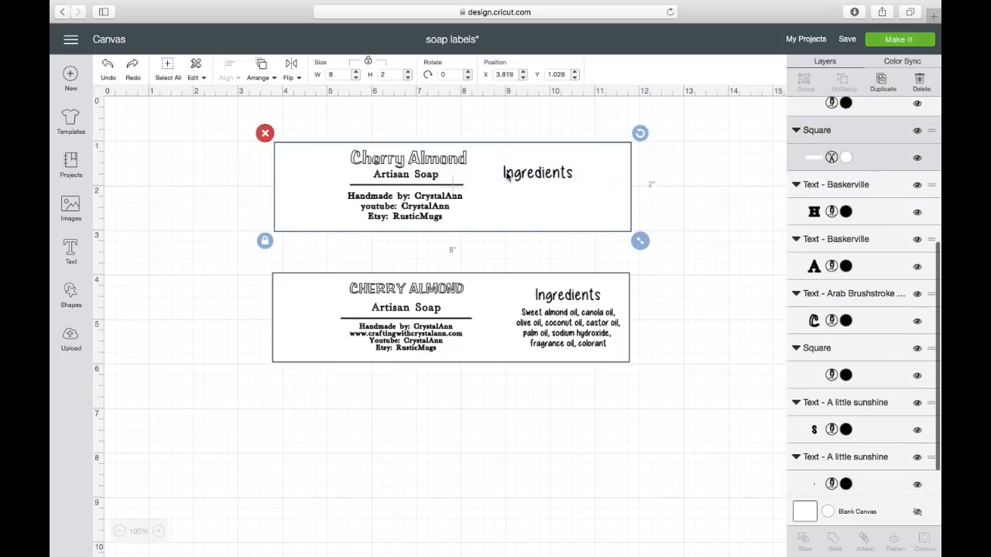
Position the Ingredients heading near the upper label's top edge, at about X 9.65 and Y 1.31 inches.
left_click(515, 175)
left_click_drag(517, 178, 546, 168)
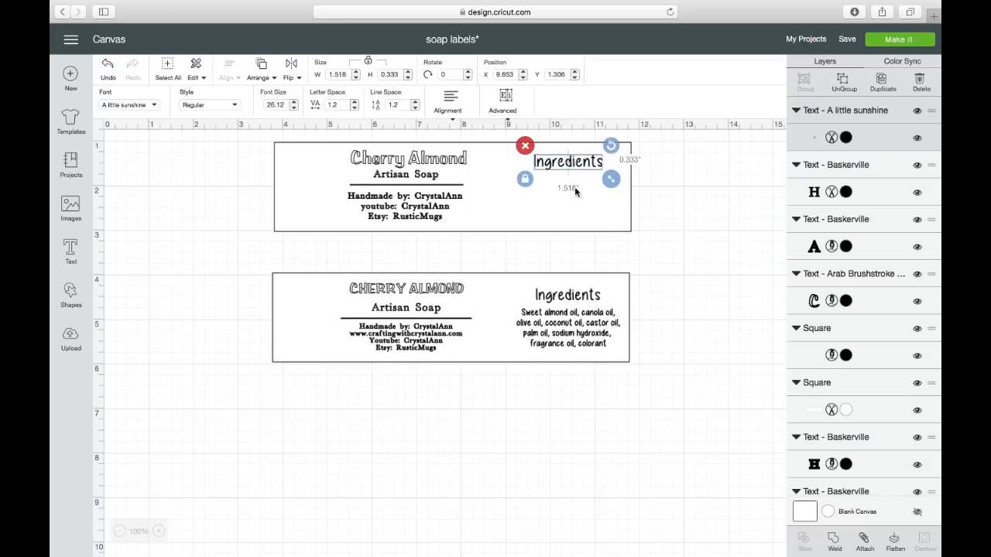
left_click(442, 455)
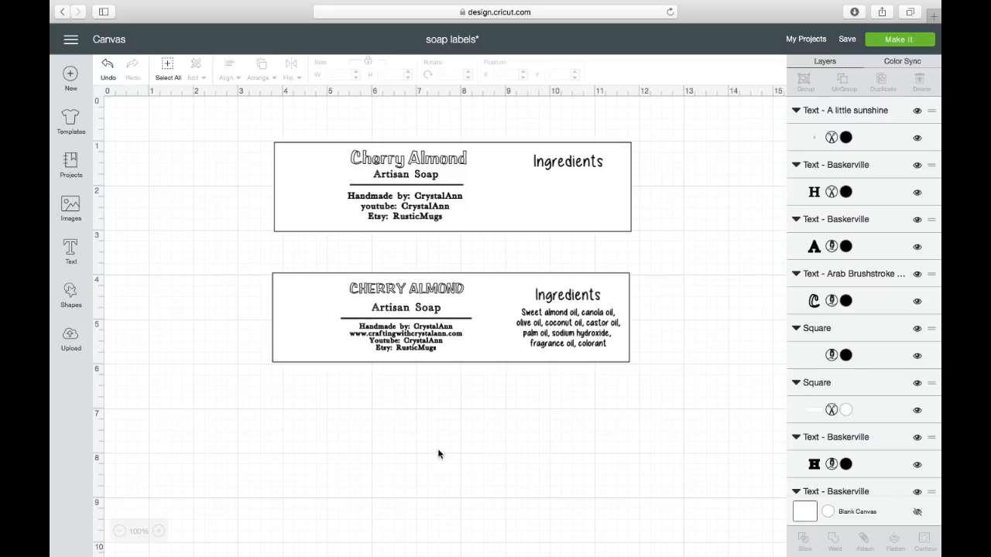
Add a new text reading "Sweet almond, canola oil," and begin its second line with "olive".
left_click(71, 249)
type("S")
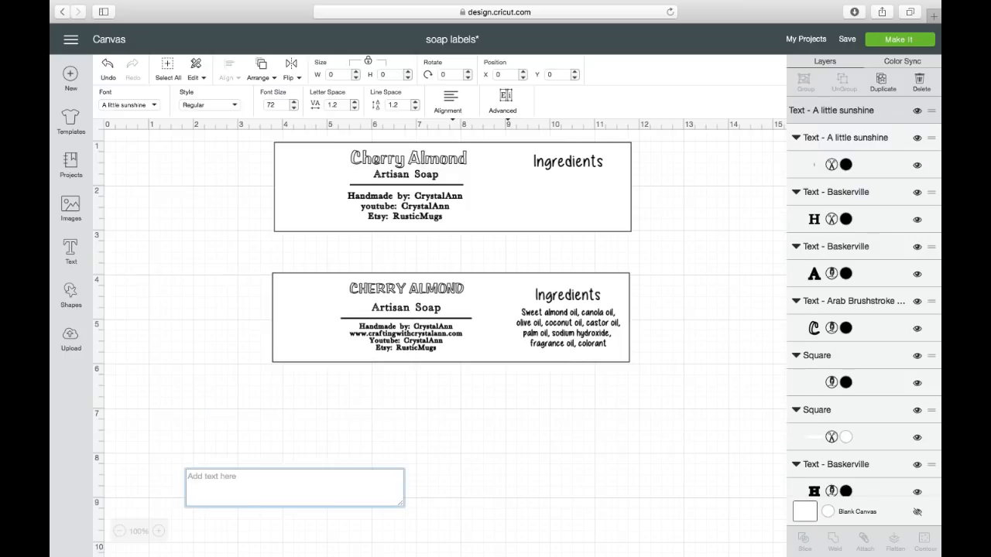
type("Sw")
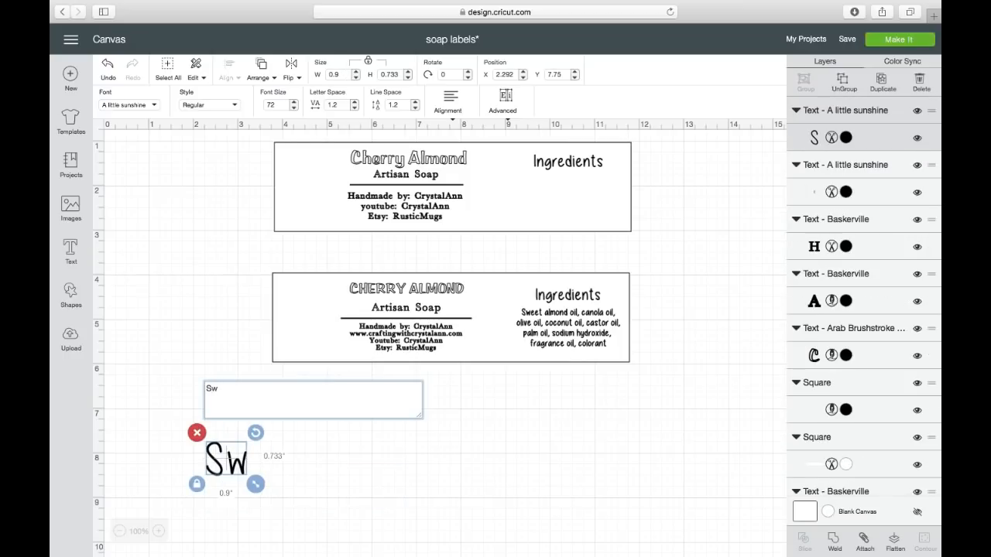
type("eet almond")
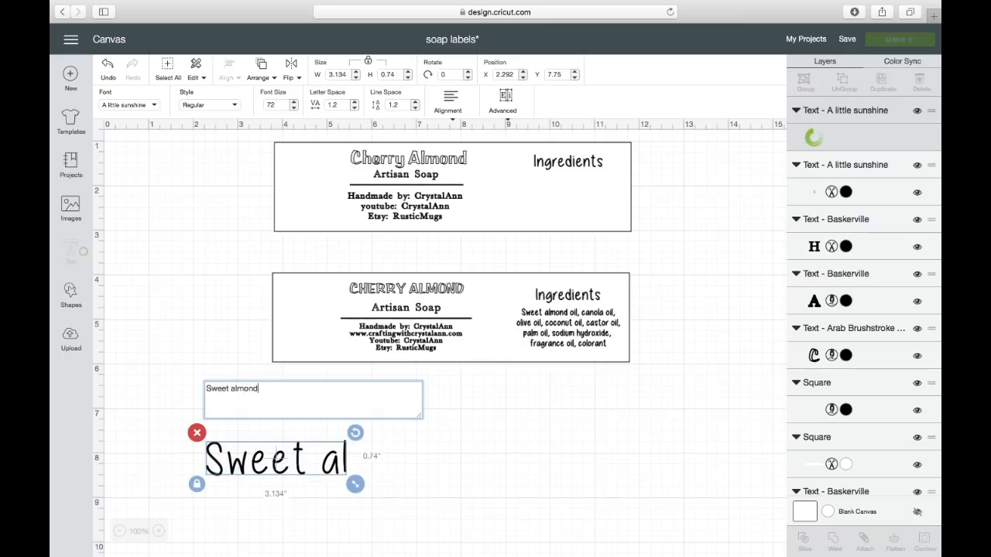
type(", ca")
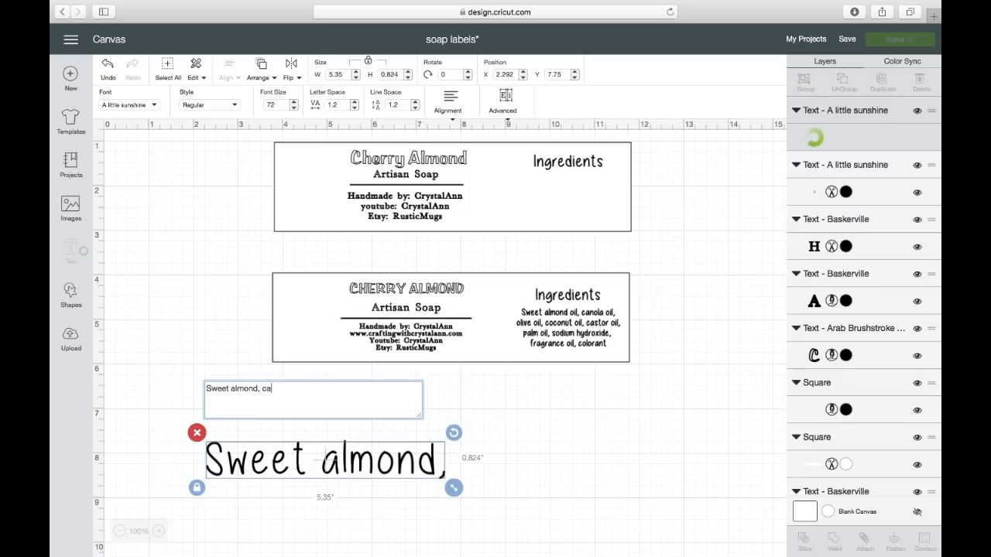
type("nola oil,")
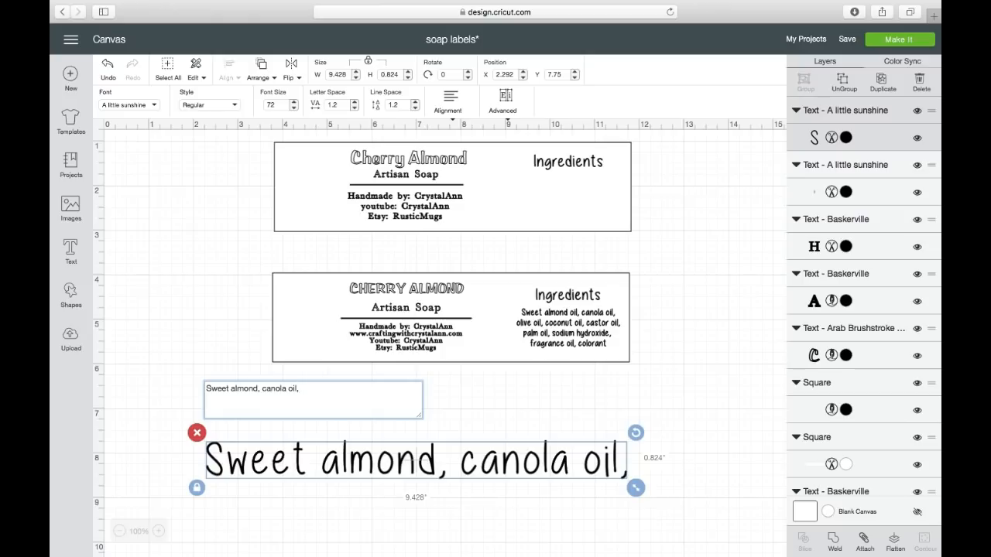
key("Return")
type("oil, oli")
type("ve oi")
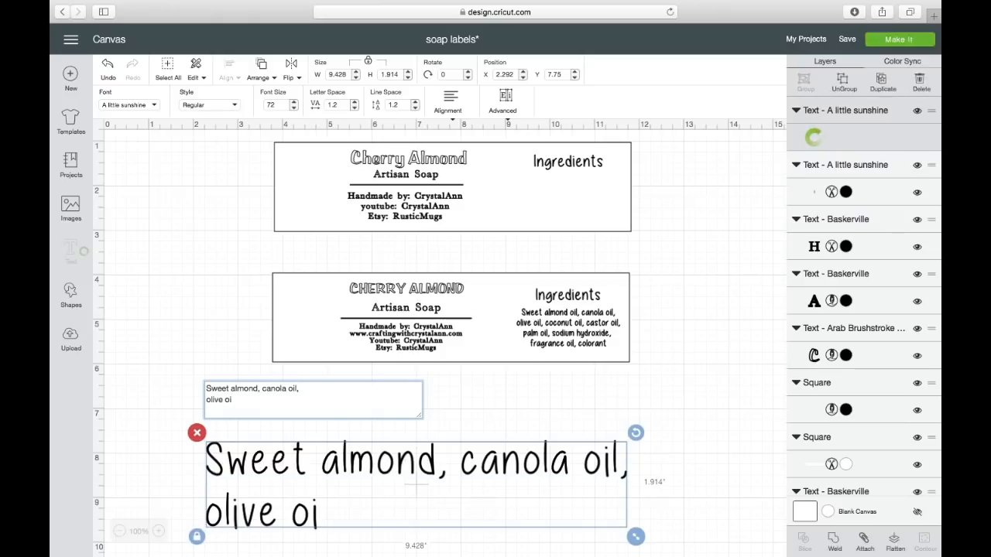
type("l, cocuney")
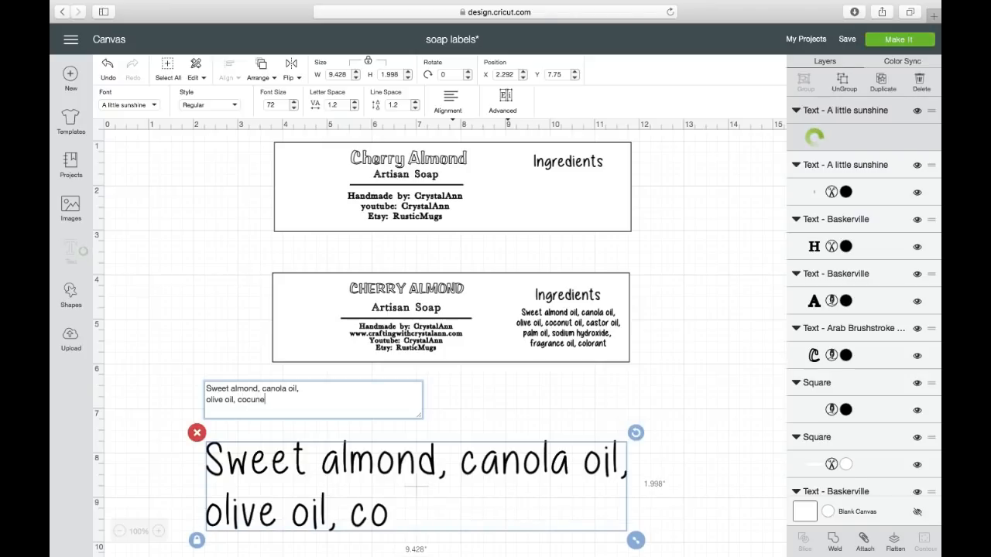
key("BackSpace")
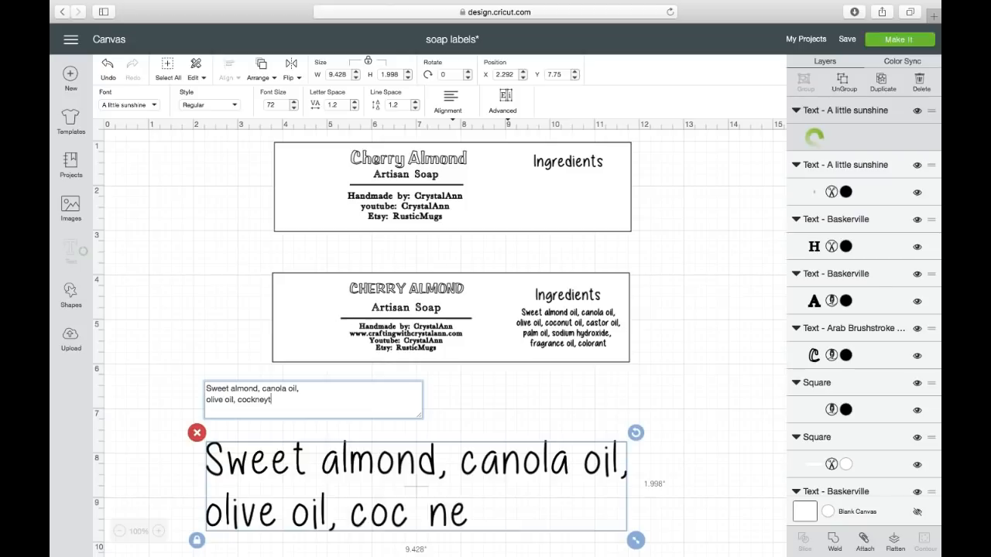
key("BackSpace")
key("BackSpace")
key("BackSpace")
key("BackSpace")
key("BackSpace")
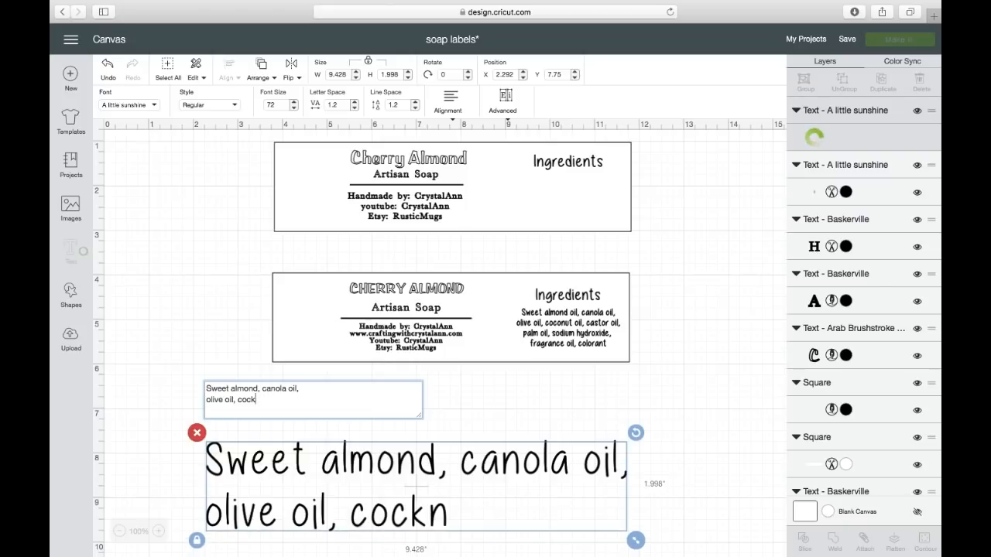
key("BackSpace")
key("BackSpace")
key("BackSpace")
key("BackSpace")
key("BackSpace")
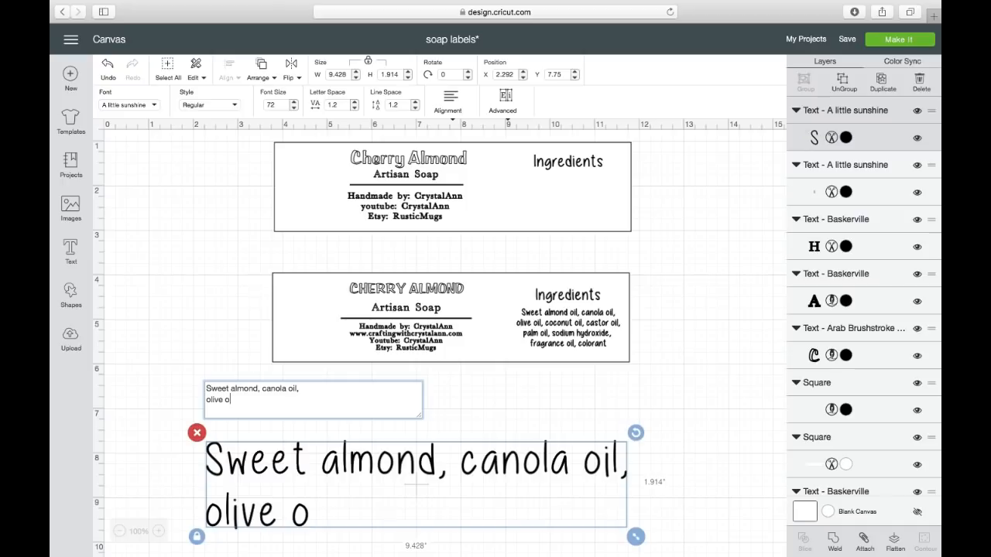
Complete the ingredients text's second line as "olive oil, coconut oil, castor oil," and start a third line.
type("il, ")
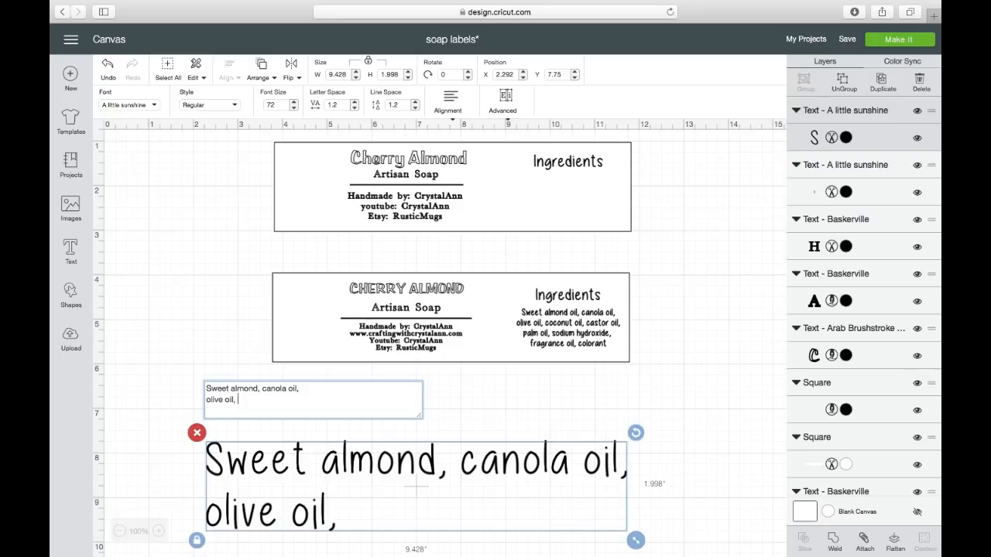
type("coconut")
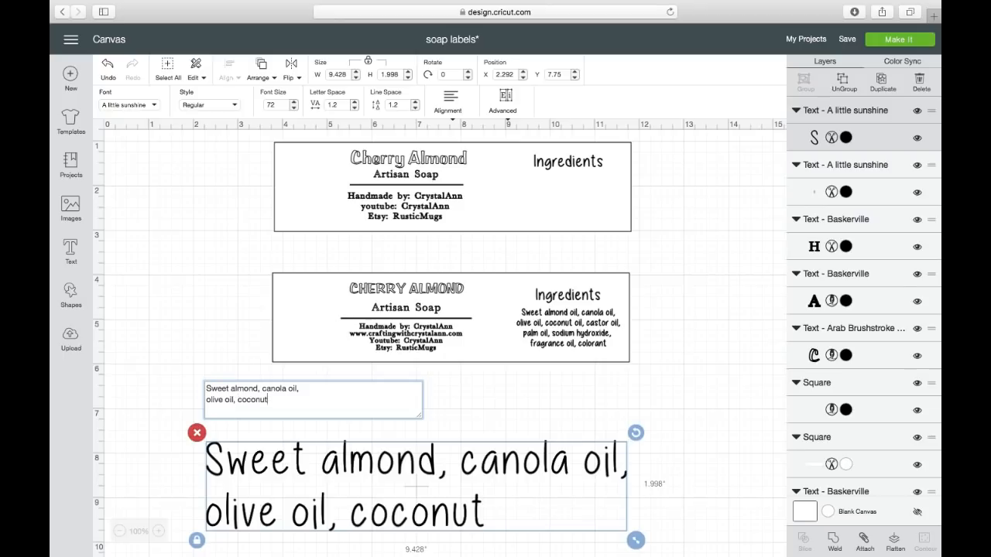
type(" oil")
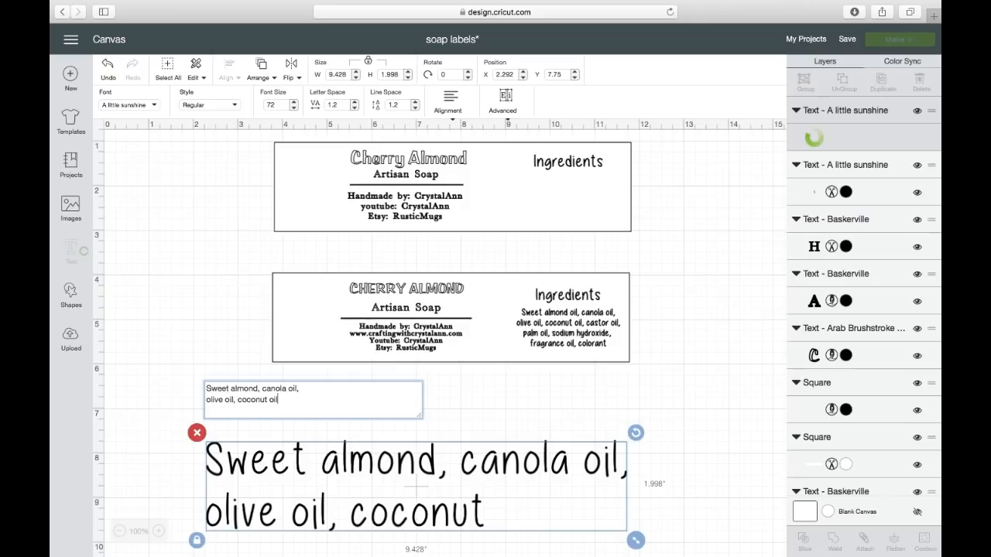
type(", ")
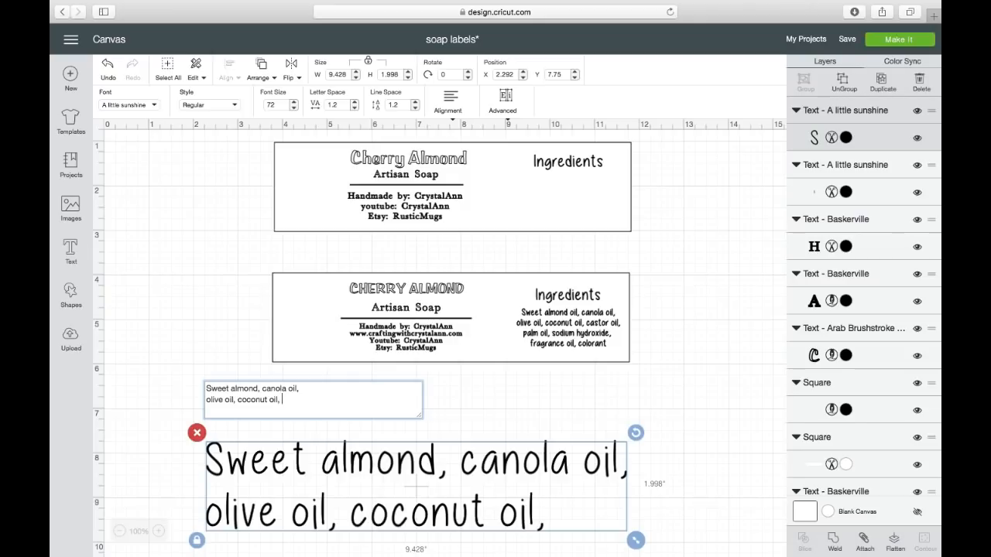
type("oaster")
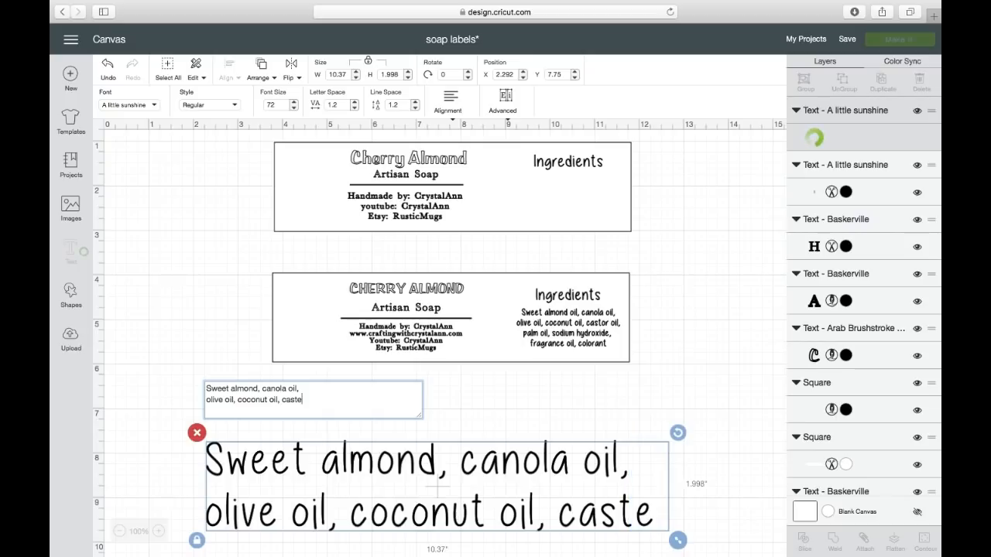
key("BackSpace")
type("or oi")
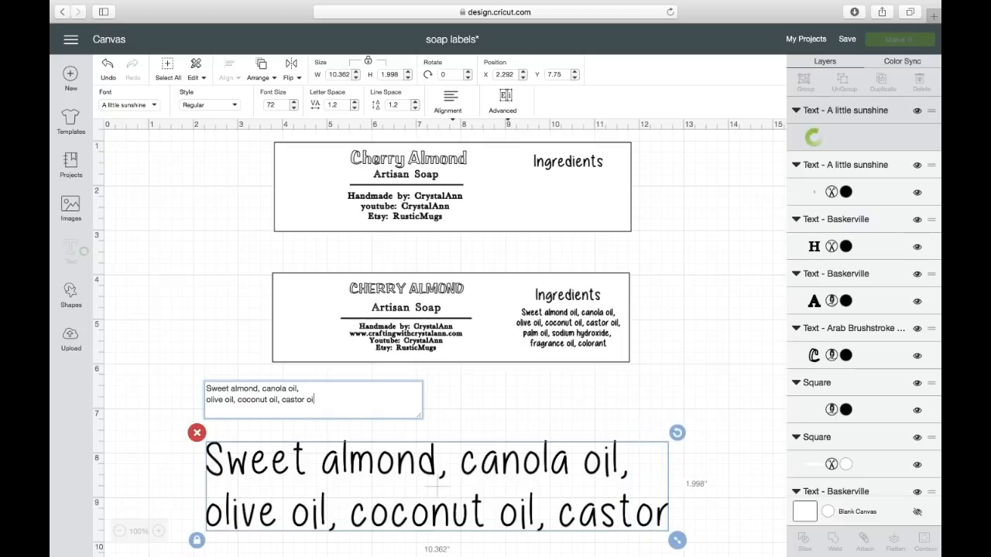
type("l, ")
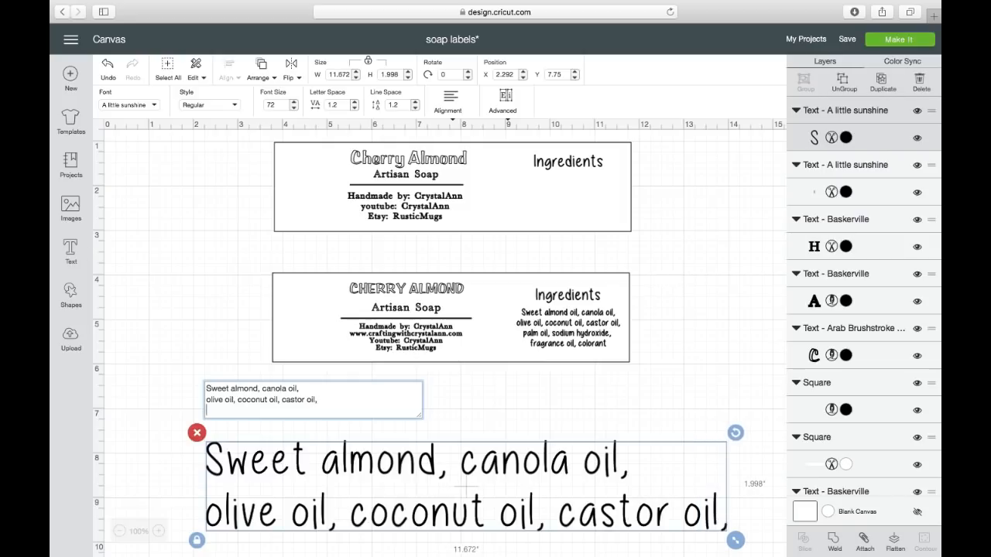
Enter "palm oil," on the third line and scale the ingredients text to about 2.83 inches wide.
type("palm oil,")
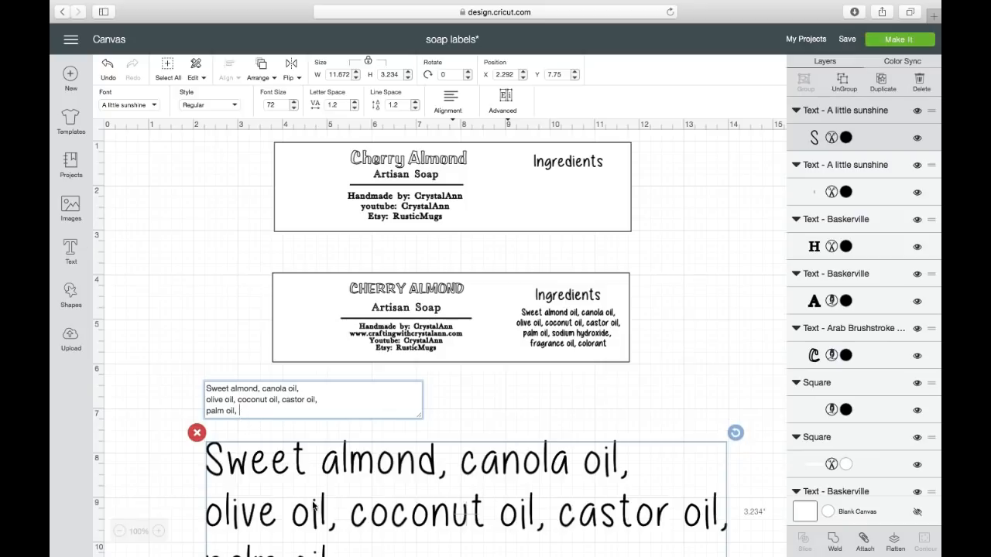
scroll(313, 504, "down", 2)
left_click_drag(729, 543, 336, 433)
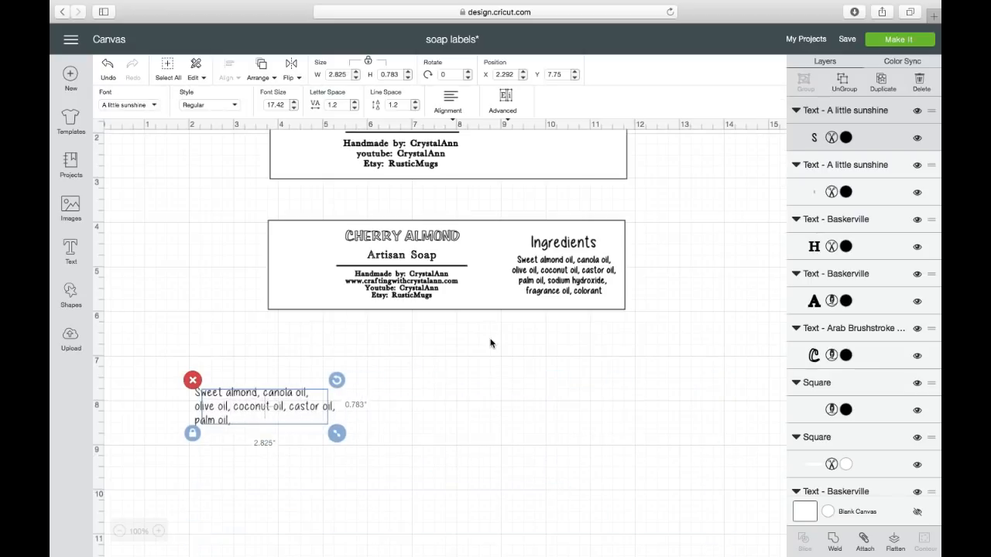
Centre-align the ingredients text and move it beneath the Ingredients heading on the upper label, at about X 8.86 and Y 1.96 inches.
left_click(449, 107)
left_click(472, 150)
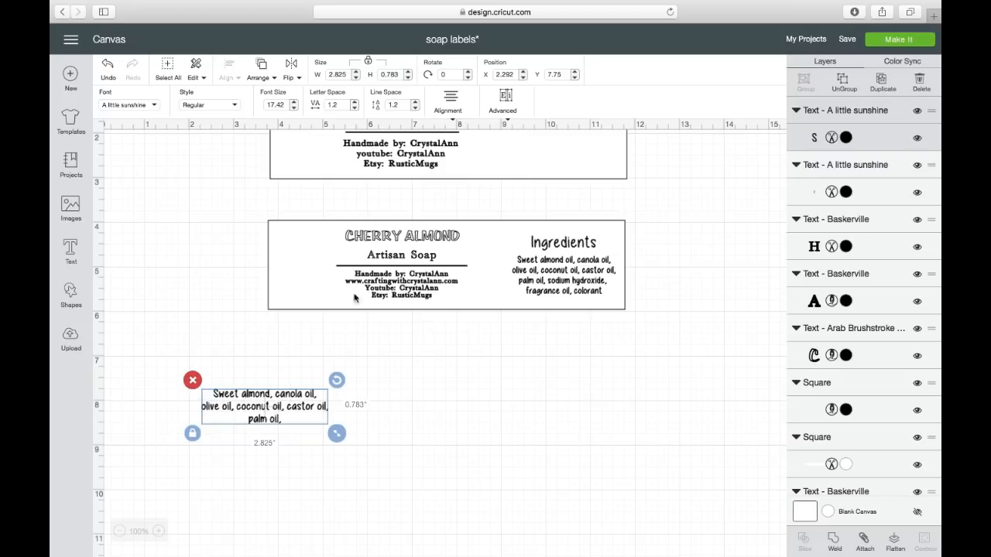
left_click(282, 414)
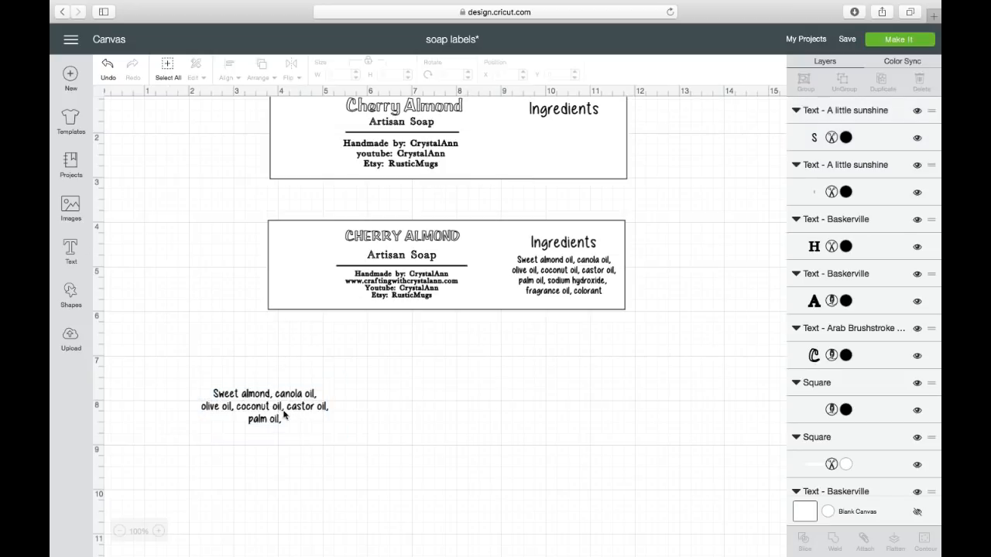
left_click(278, 410)
left_click_drag(259, 401, 551, 142)
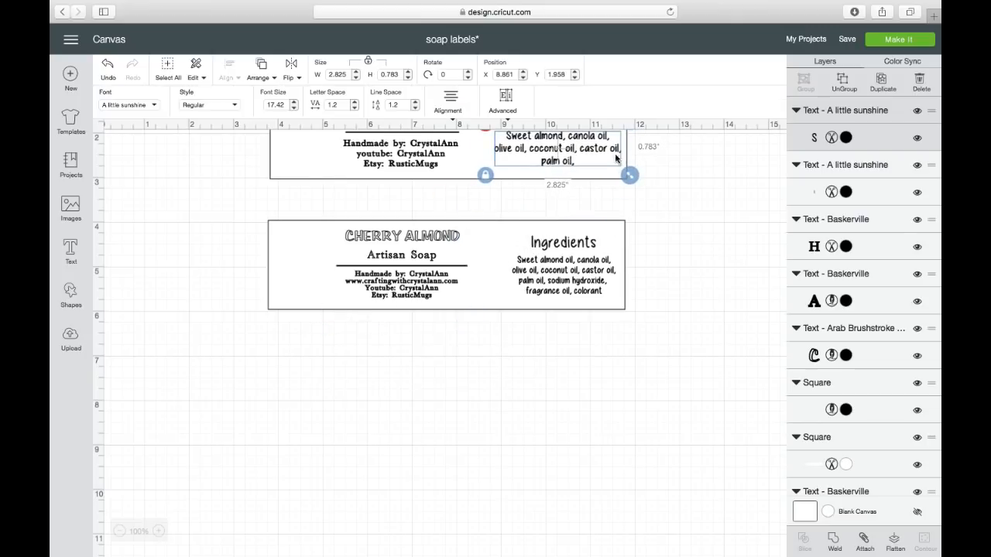
Scale the upper label's ingredients text to about 2.19 inches wide and place it under the heading at about X 9.28, Y 2.04 inches.
scroll(650, 238, "up", 1)
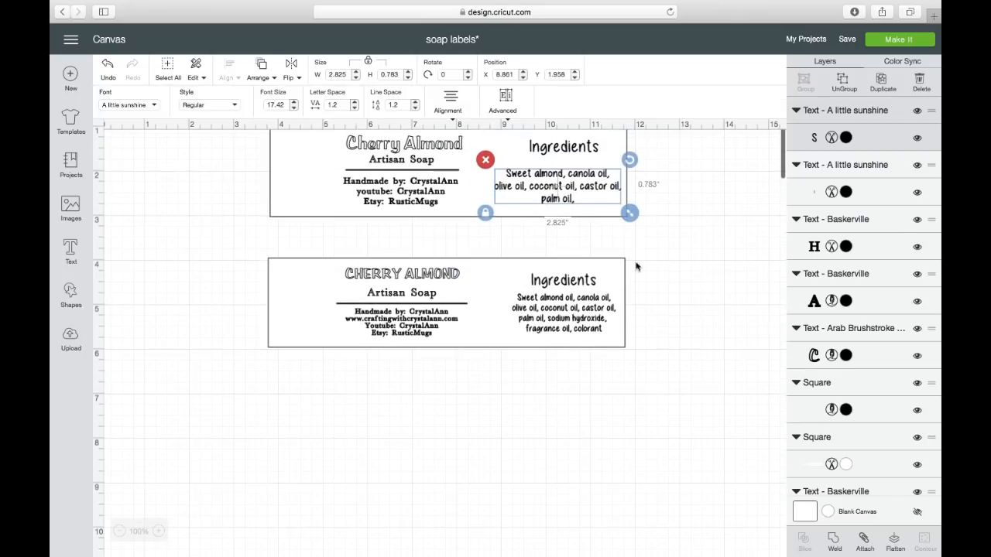
left_click(562, 331)
left_click(548, 320)
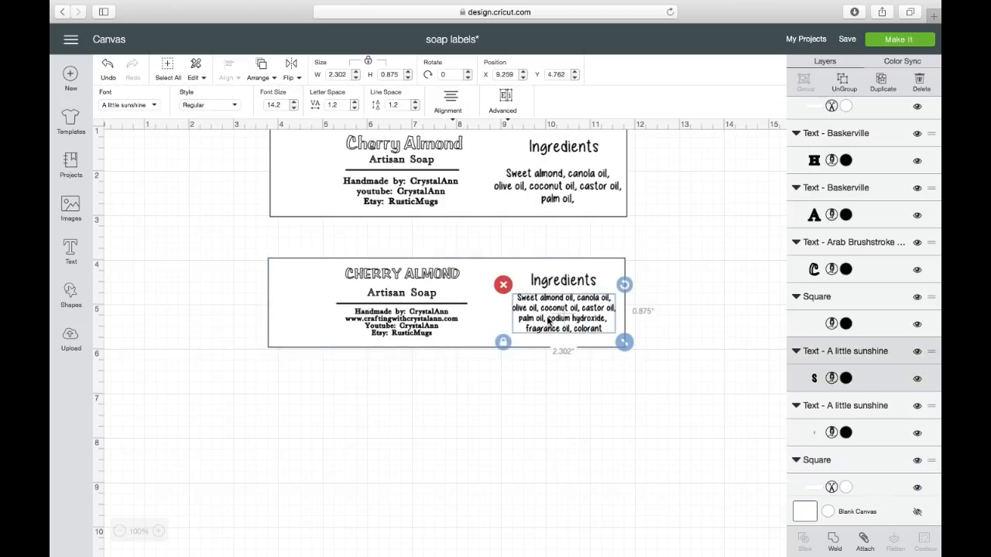
scroll(637, 234, "up", 1)
left_click(569, 205)
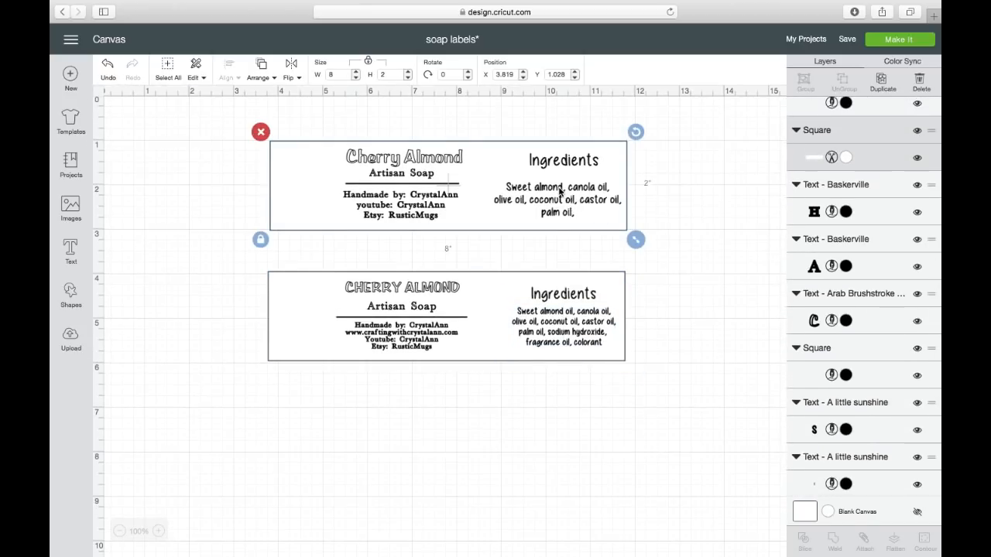
left_click(559, 192)
left_click_drag(627, 226, 571, 198)
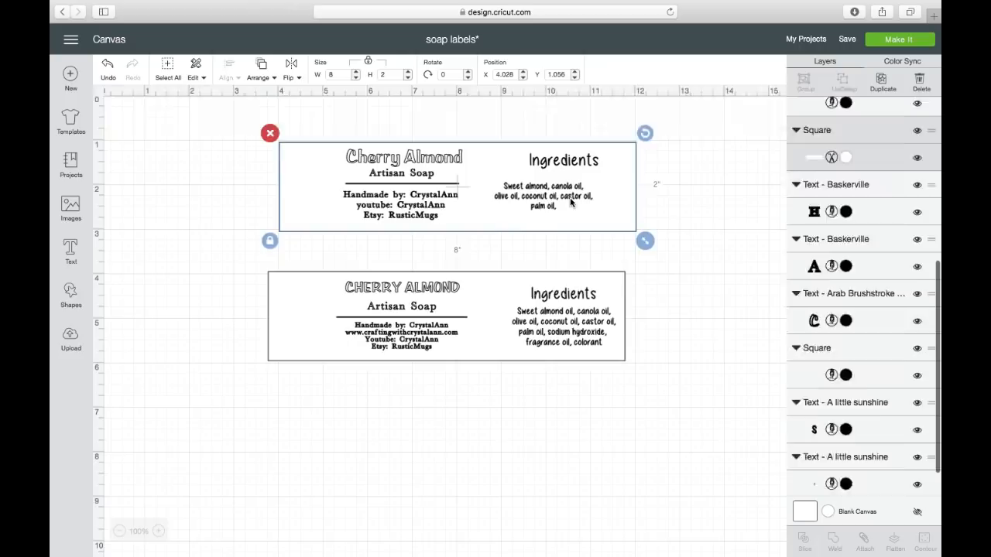
left_click(570, 198)
left_click_drag(513, 199, 530, 201)
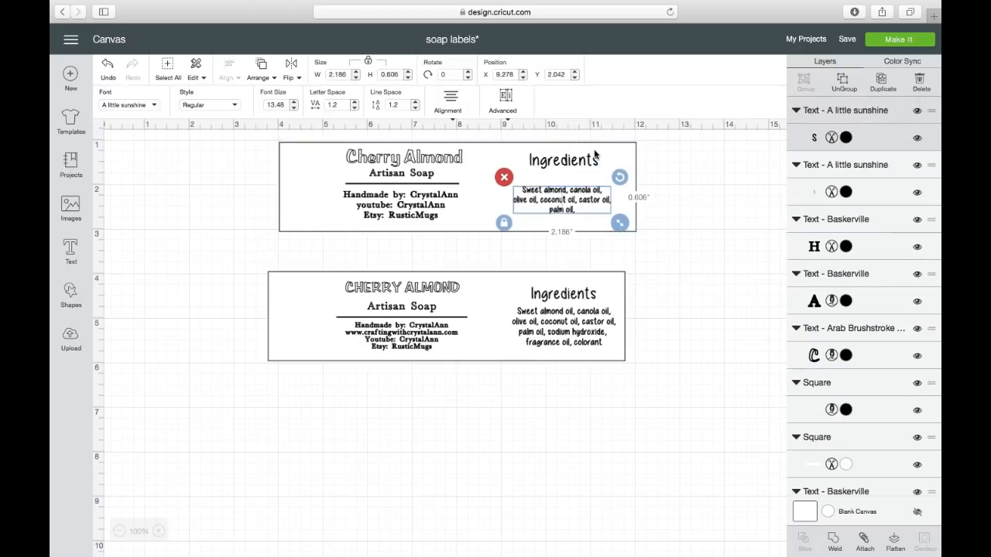
Reposition the upper label's rectangle around its texts, at about X 3.99 and Y 1.03 inches.
left_click_drag(603, 143, 601, 142)
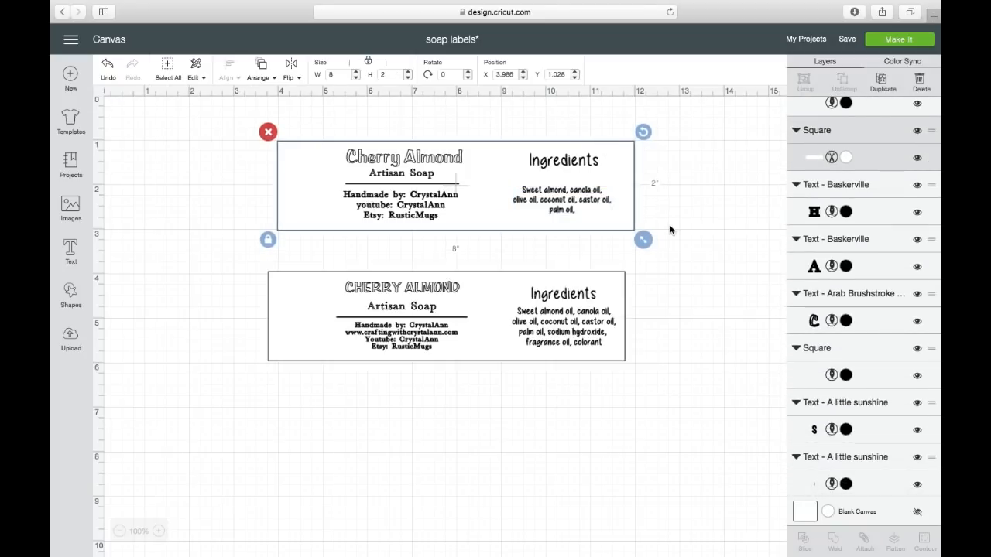
left_click(207, 103)
left_click_drag(227, 110, 240, 182)
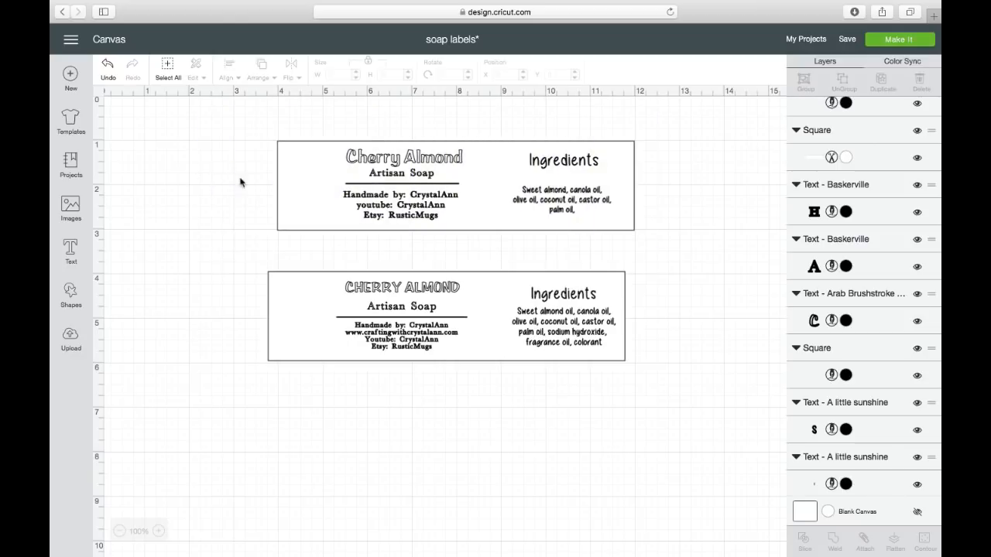
Set the upper label's ingredients text and Ingredients heading to the Write line type.
left_click(552, 205)
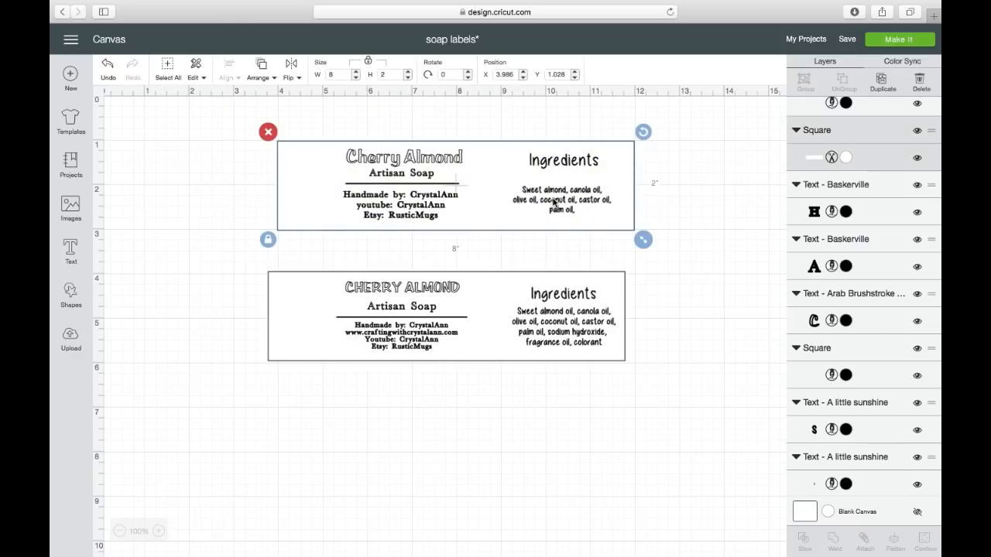
left_click(553, 203)
left_click(830, 138)
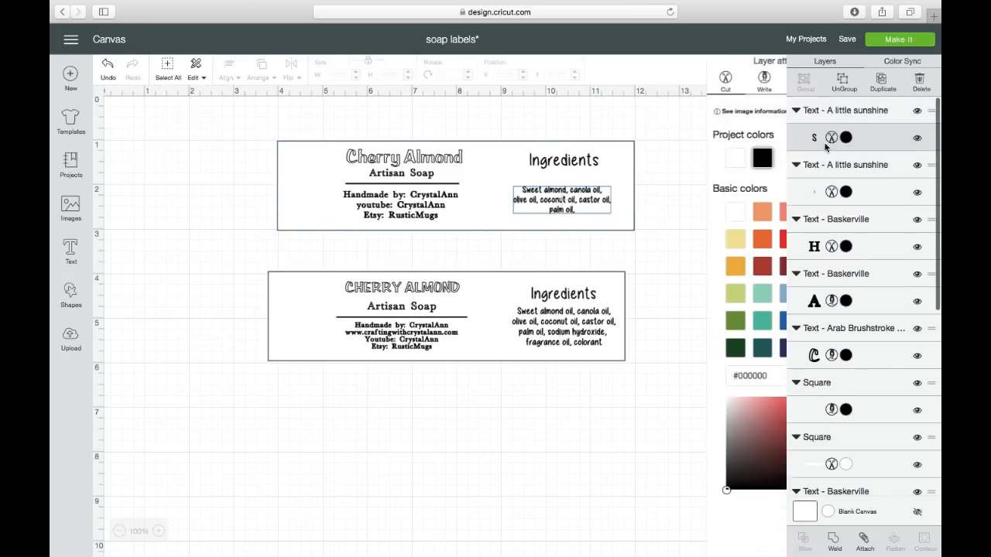
left_click(689, 77)
left_click(582, 164)
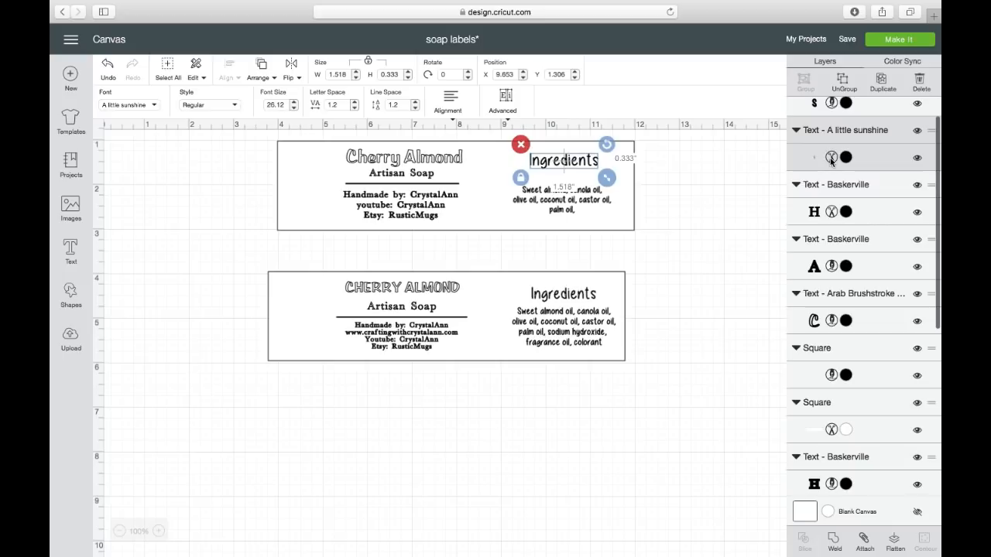
left_click(831, 158)
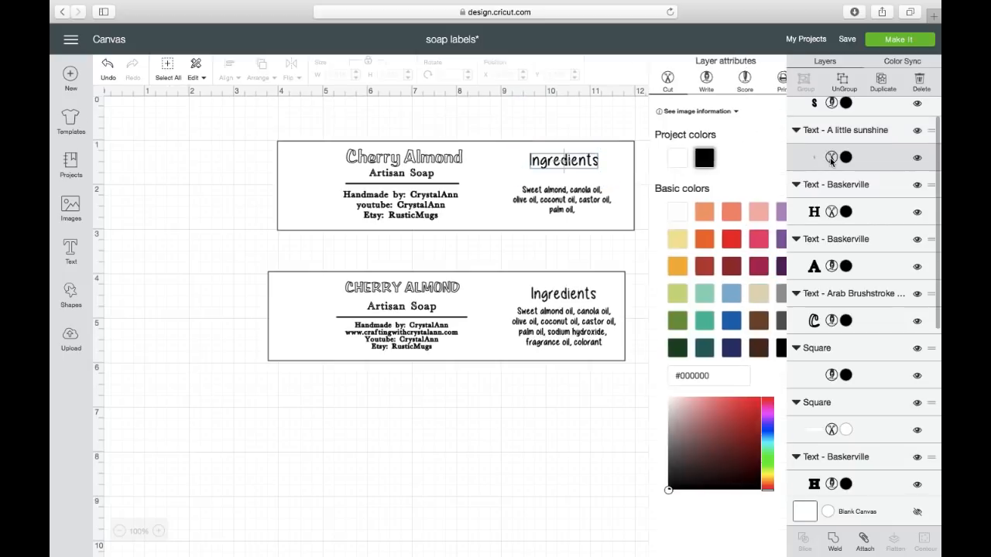
left_click(691, 81)
Set the upper label's maker details text to Write and check the Ingredients heading's line type.
left_click(412, 212)
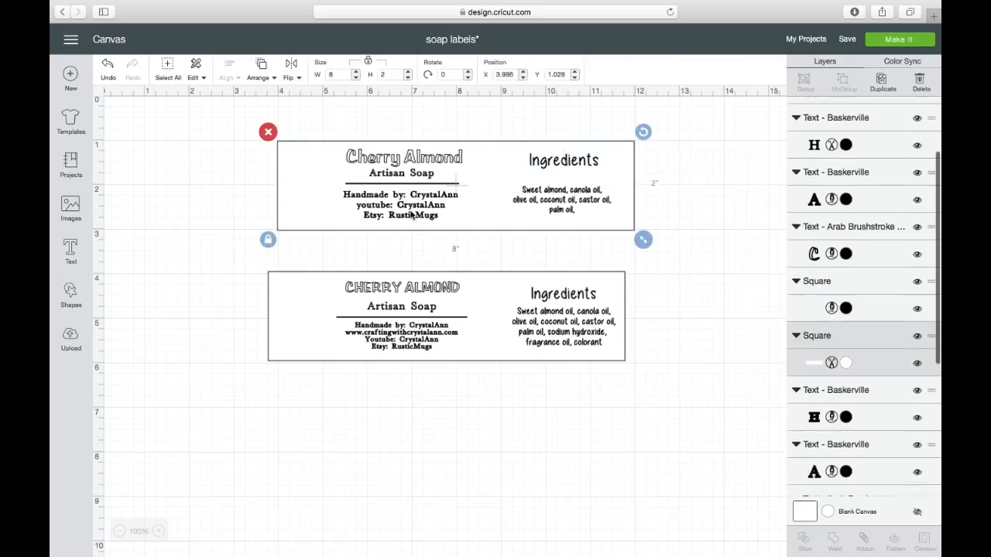
left_click(411, 209)
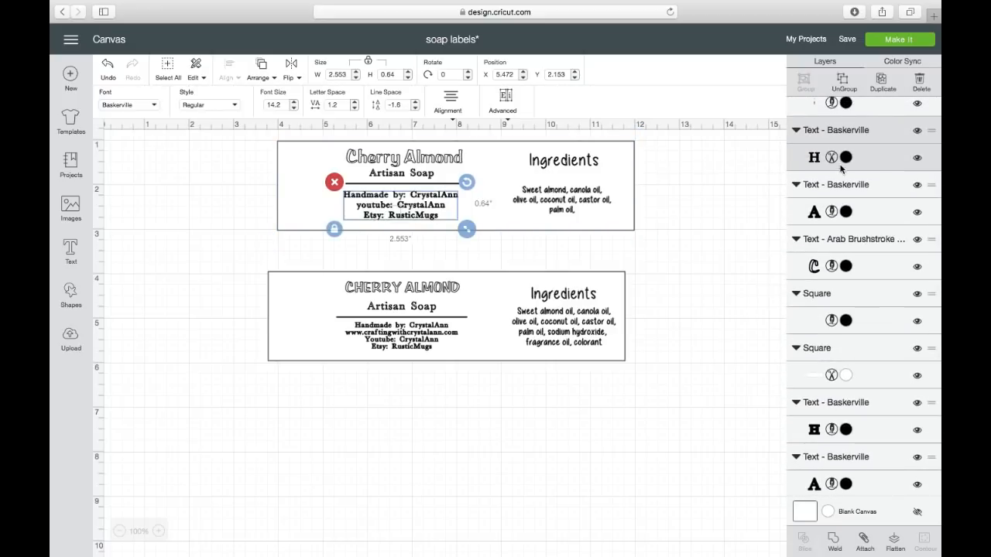
left_click(832, 157)
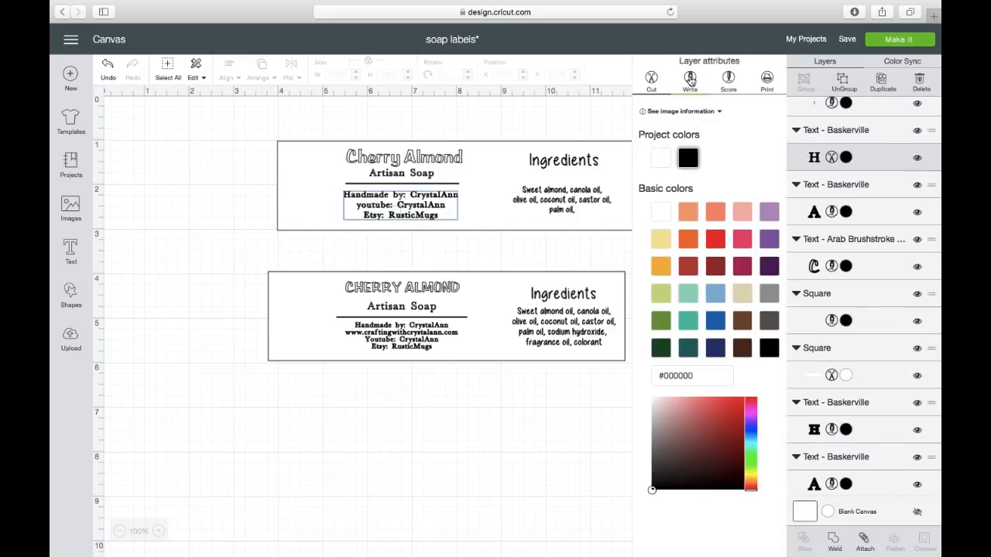
left_click(689, 78)
left_click(418, 177)
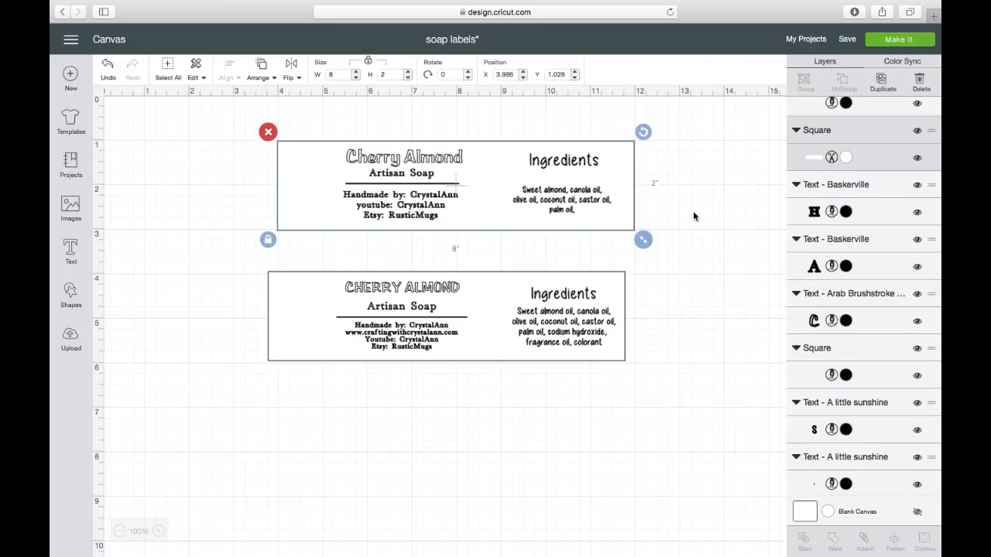
left_click(551, 163)
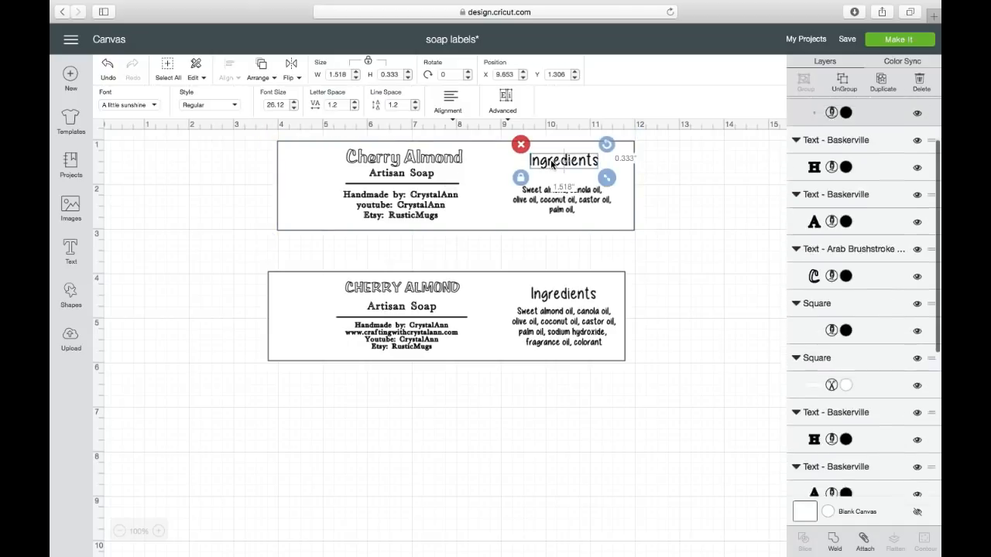
left_click(717, 237)
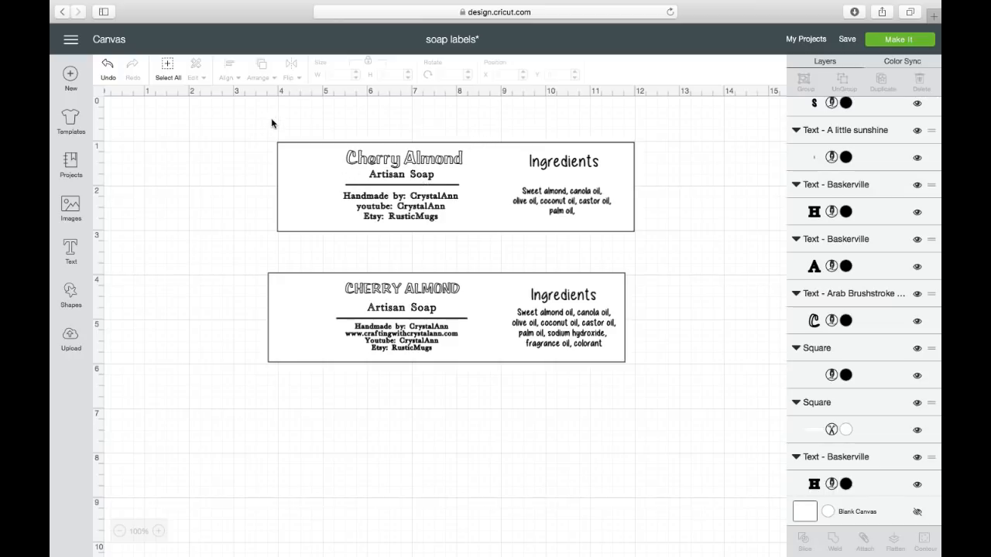
Attach all parts of the upper label together and duplicate the attached label twice.
left_click_drag(269, 122, 699, 235)
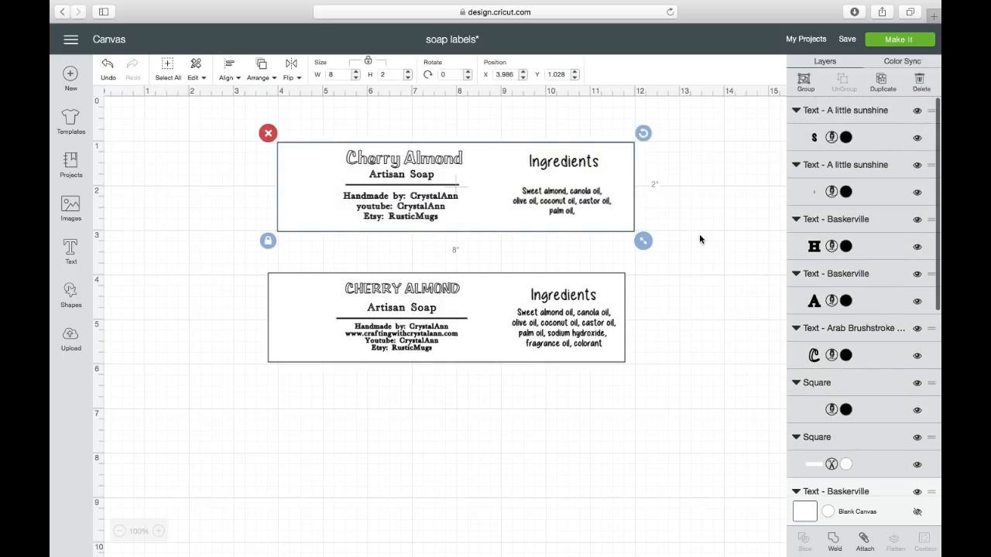
left_click(864, 538)
left_click_drag(606, 230, 573, 213)
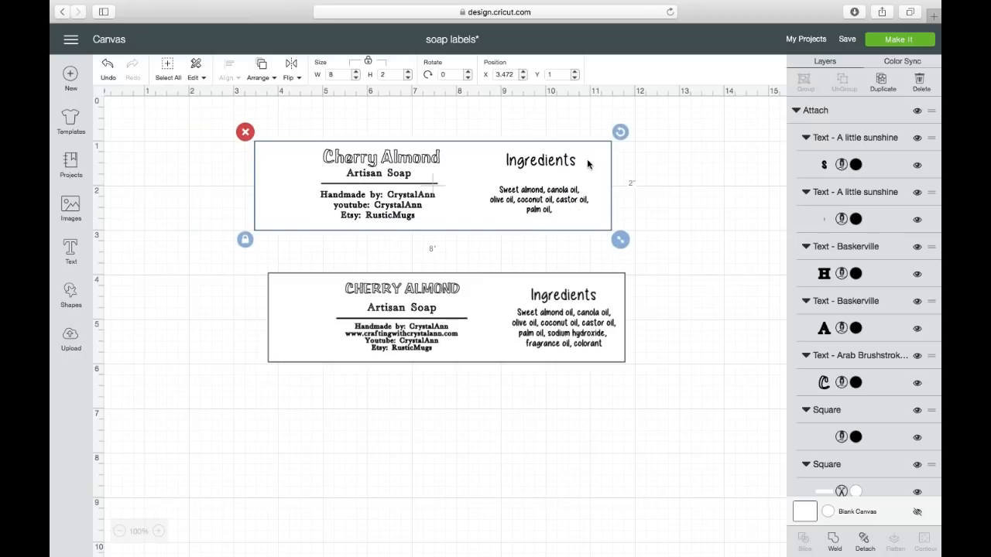
left_click(881, 83)
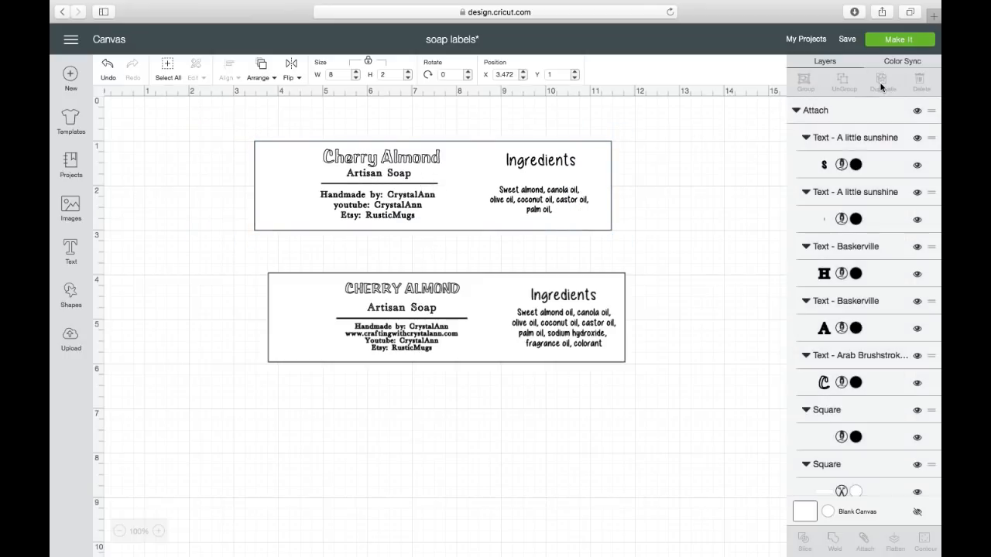
left_click(881, 83)
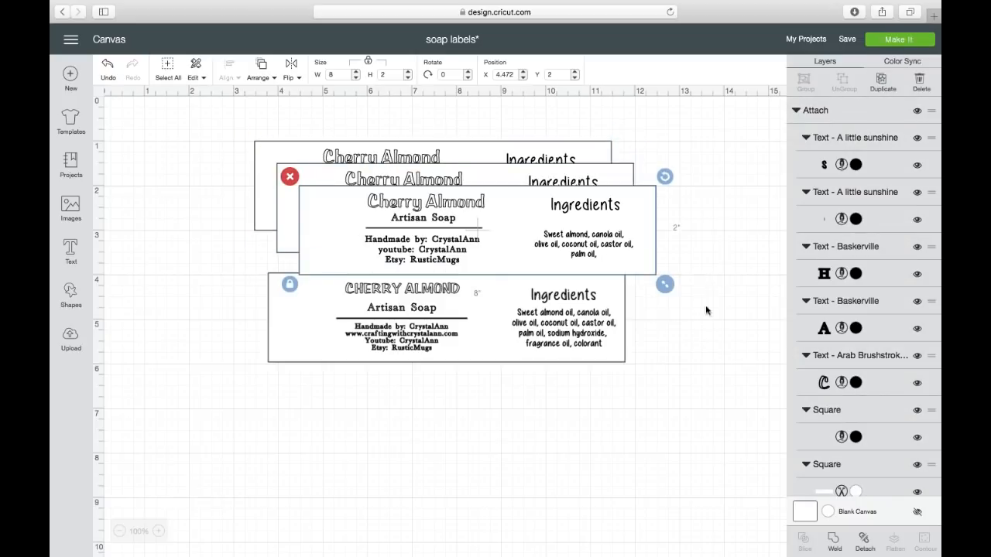
Delete the frontmost duplicate label and attach all parts of the lower finished label together.
left_click(690, 369)
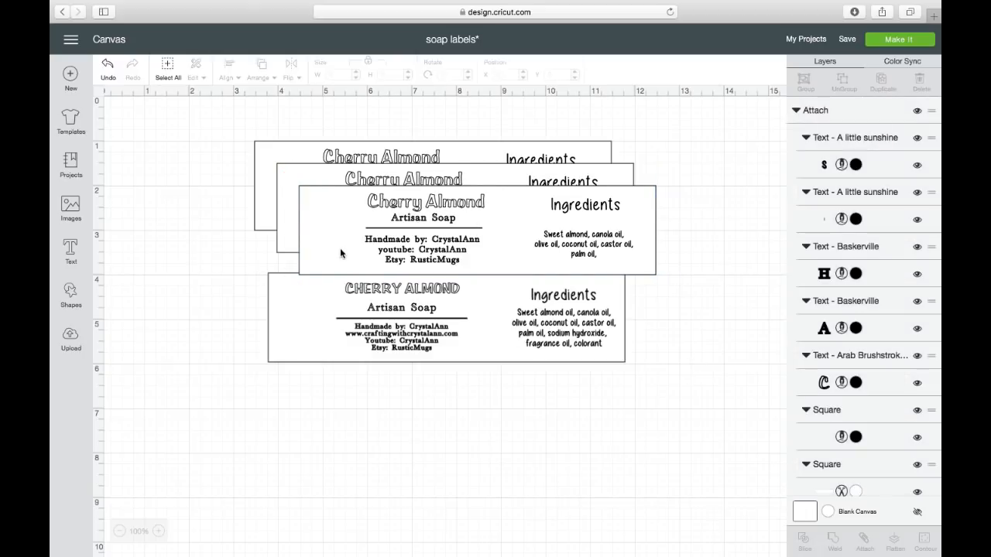
left_click(417, 235)
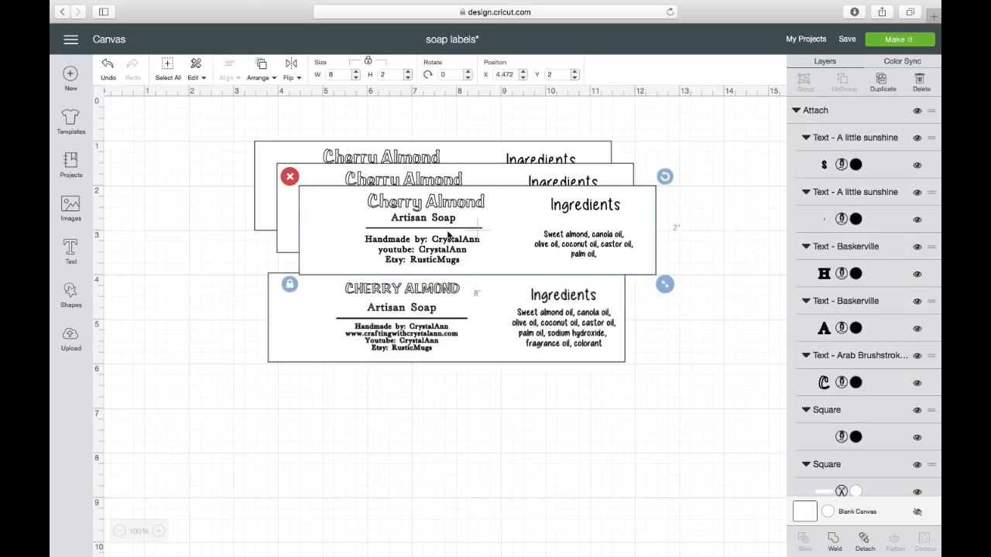
key("Delete")
left_click_drag(255, 265, 644, 379)
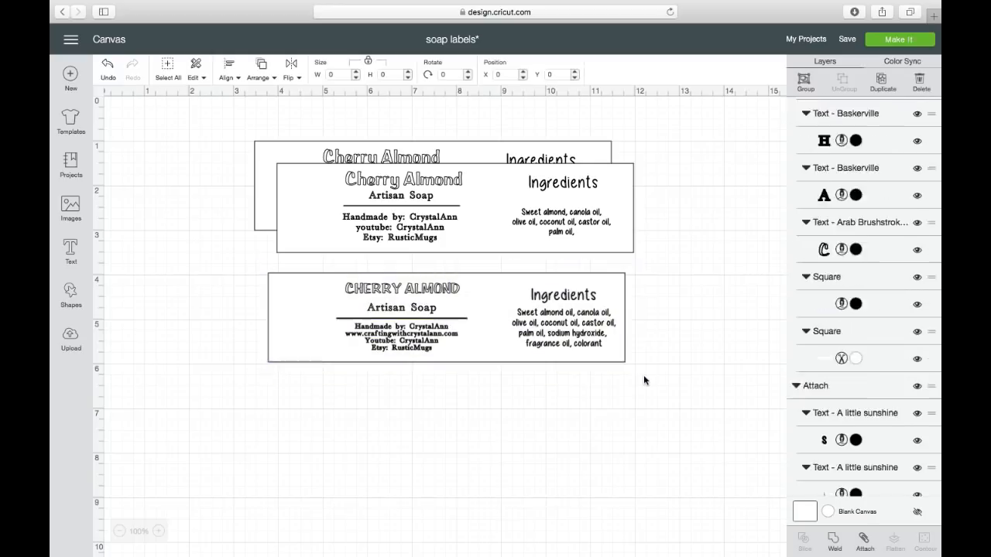
left_click(865, 540)
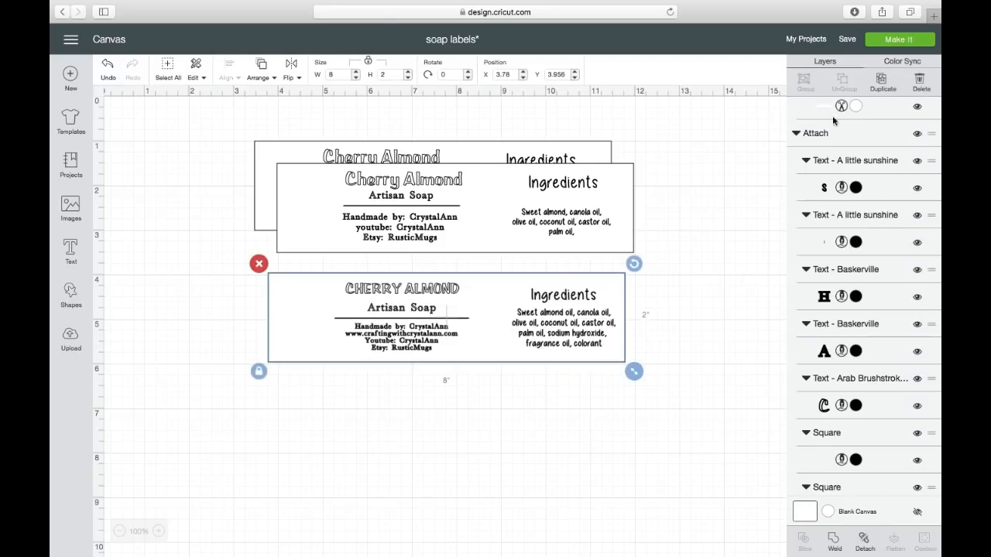
Preview the labels on the cutting mat with the material size set to 8.5 x 11 in., and return to the canvas.
left_click(894, 40)
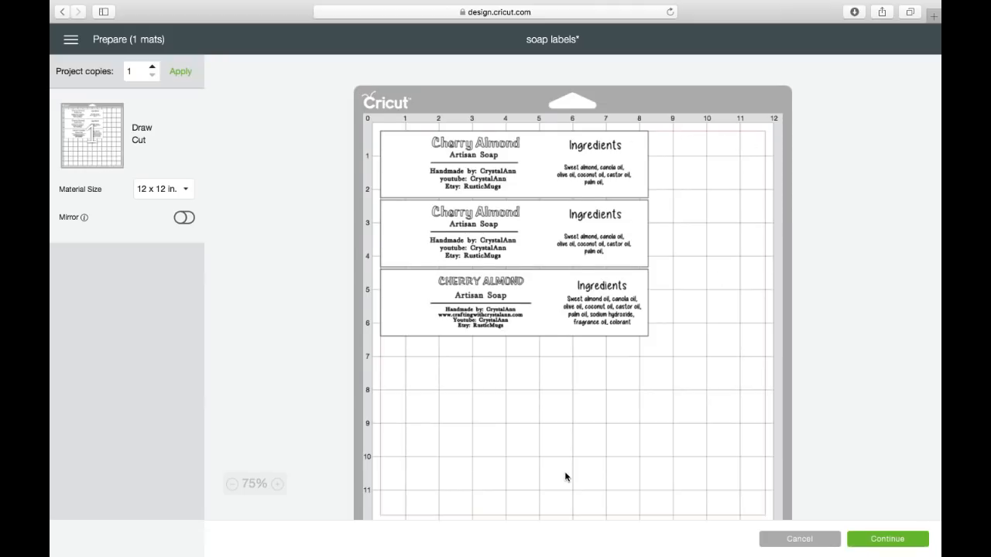
scroll(565, 477, "down", 2)
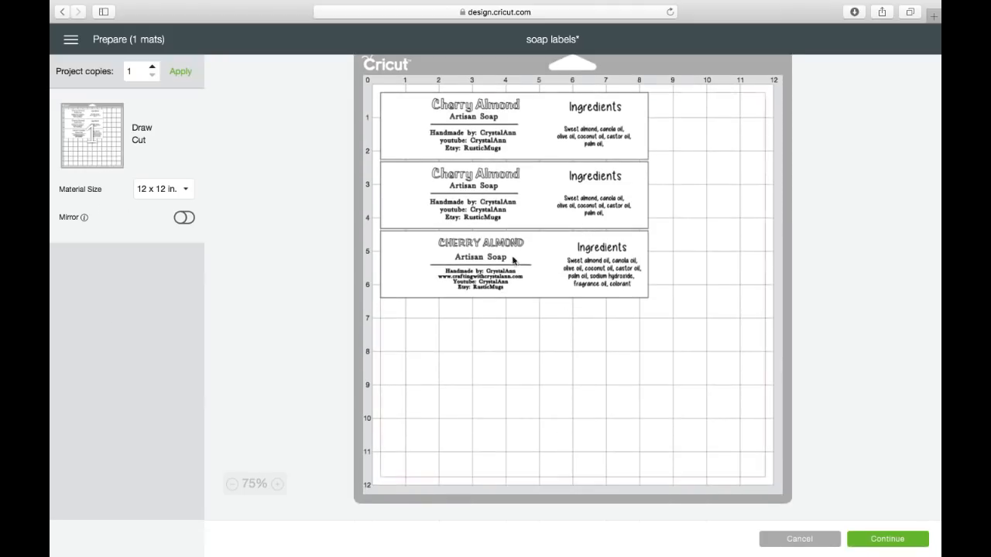
left_click(188, 193)
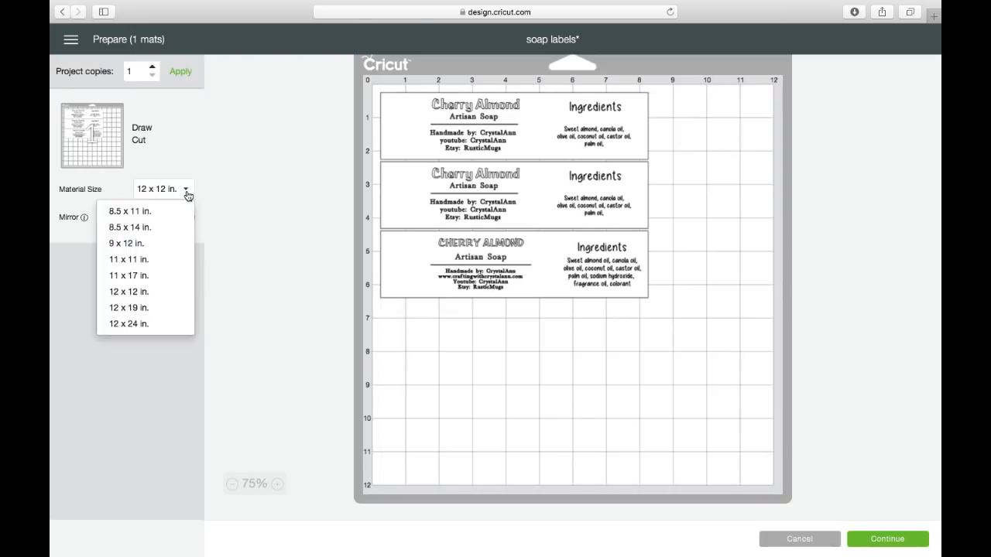
left_click(159, 211)
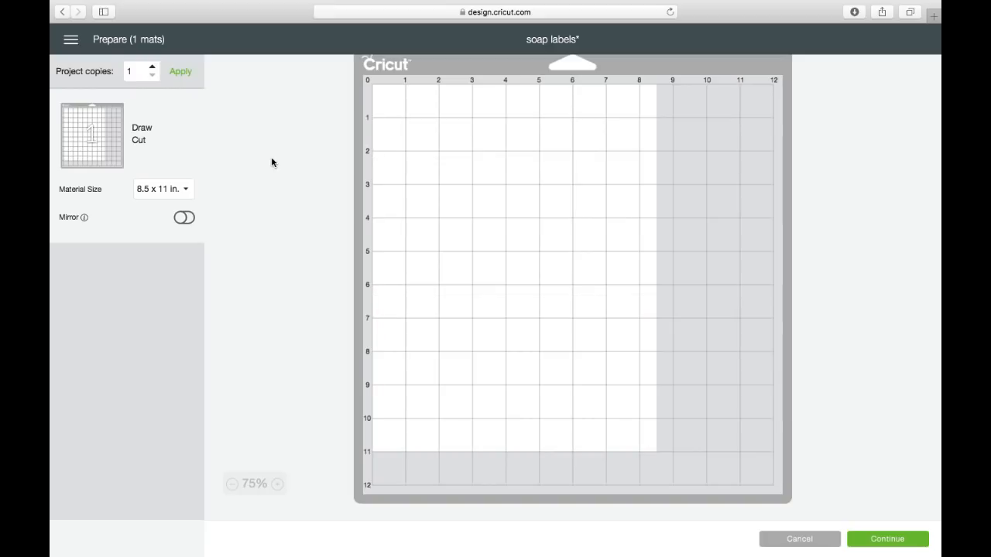
left_click(800, 538)
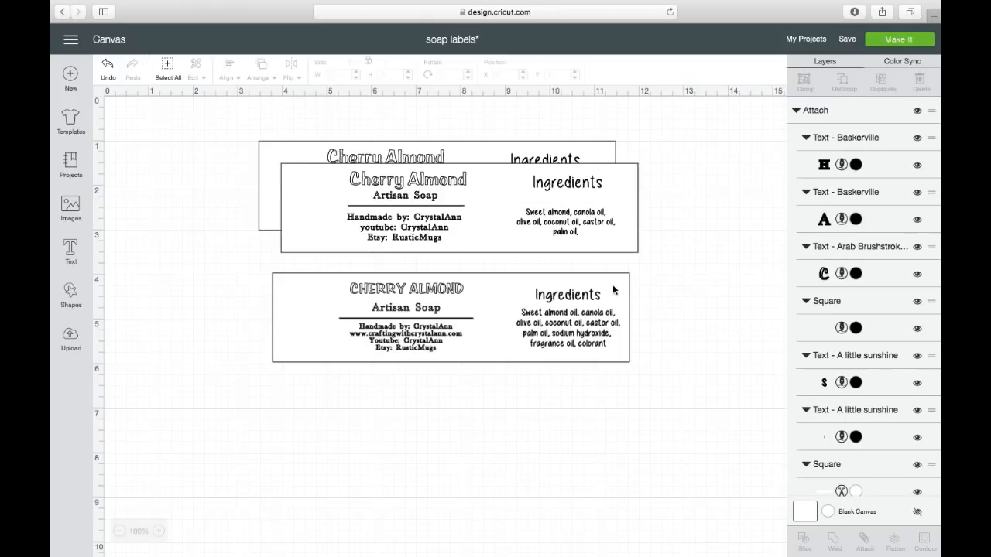
Delete the two overlapping upper labels, keeping only the finished lower label.
left_click_drag(232, 109, 680, 267)
key("Delete")
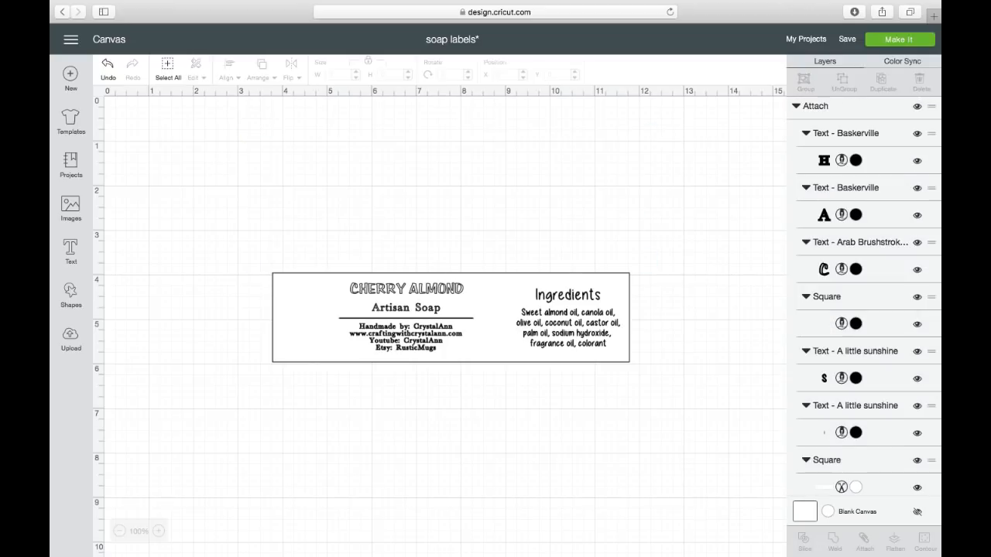